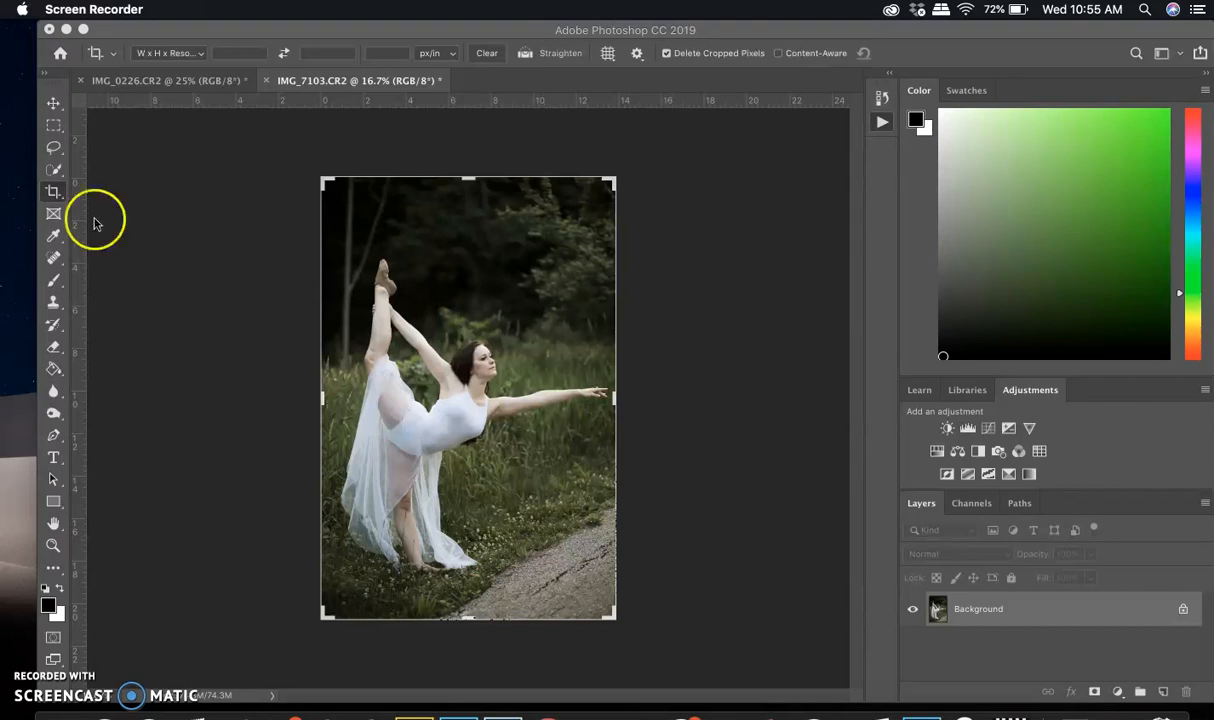
# Compare the flower photo IMG_0226.CR2 with the dancer photo IMG_7103.CR2
pyautogui.click(183, 91)
pyautogui.click(170, 81)
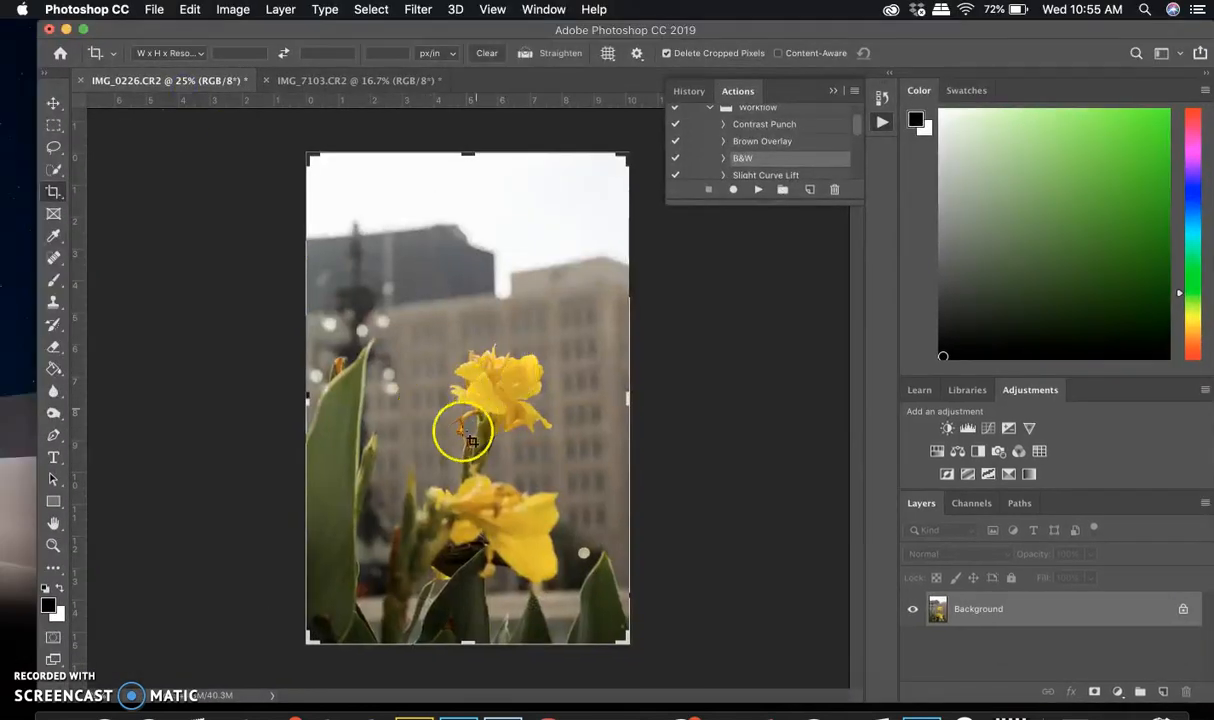
pyautogui.click(405, 78)
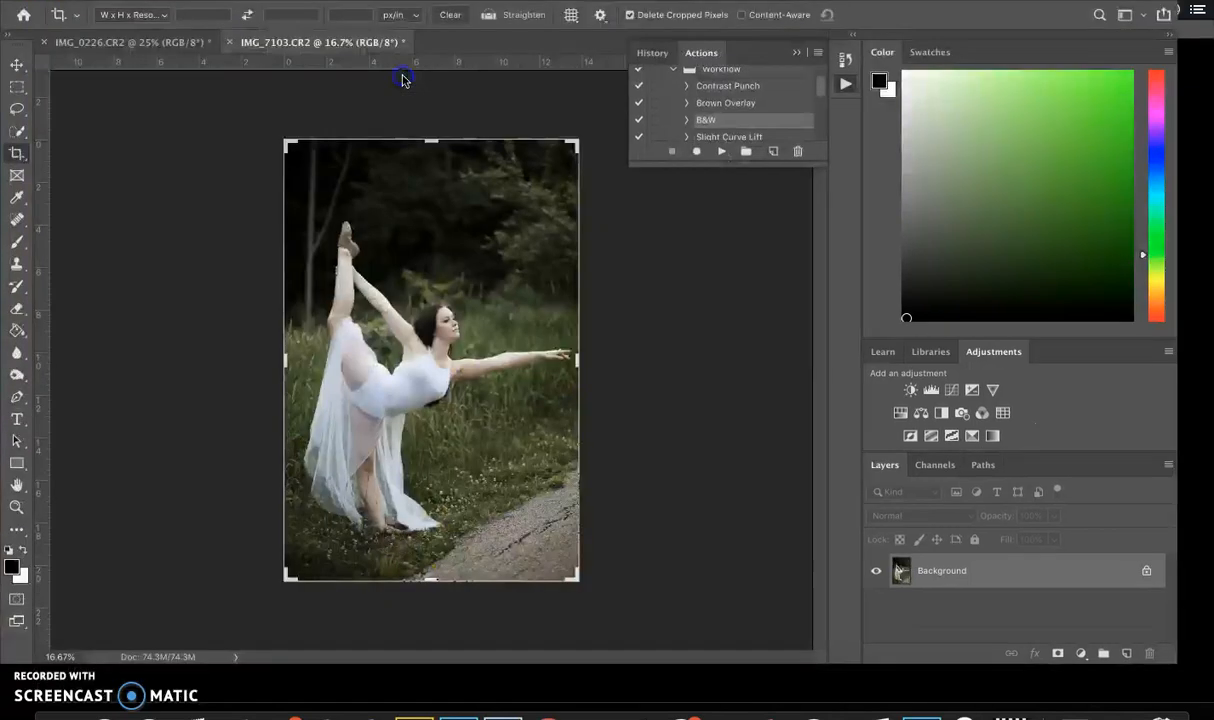
pyautogui.click(210, 80)
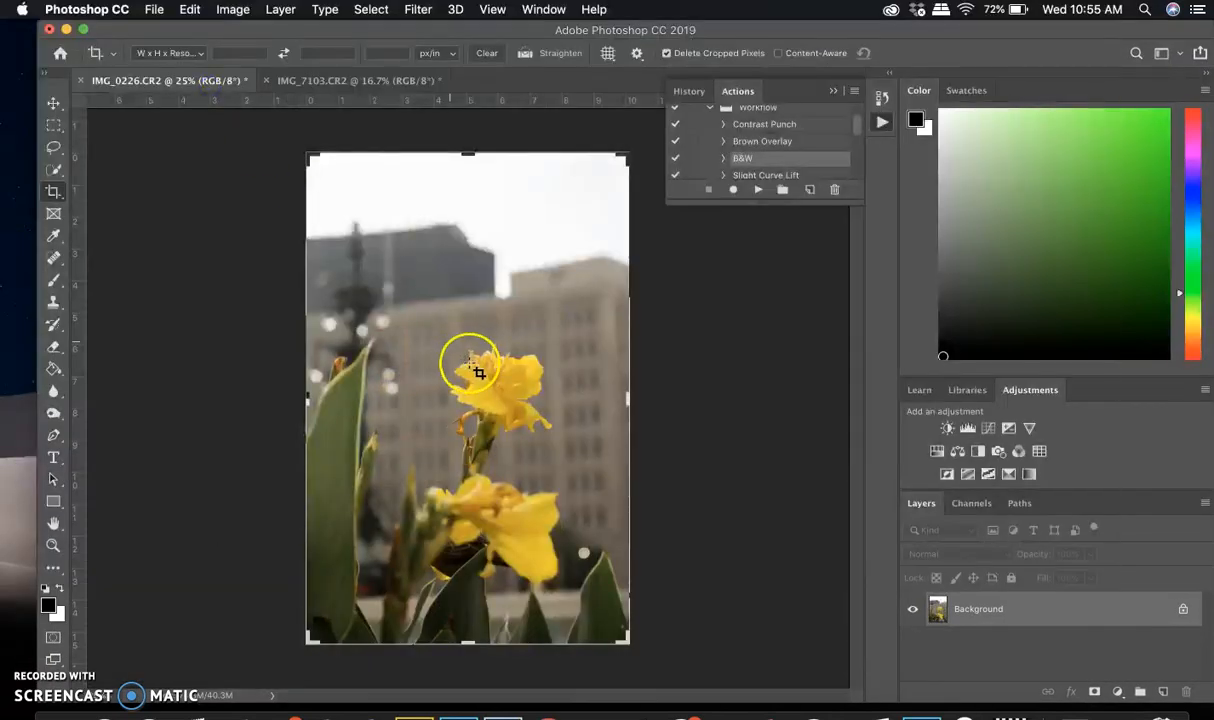
pyautogui.click(390, 80)
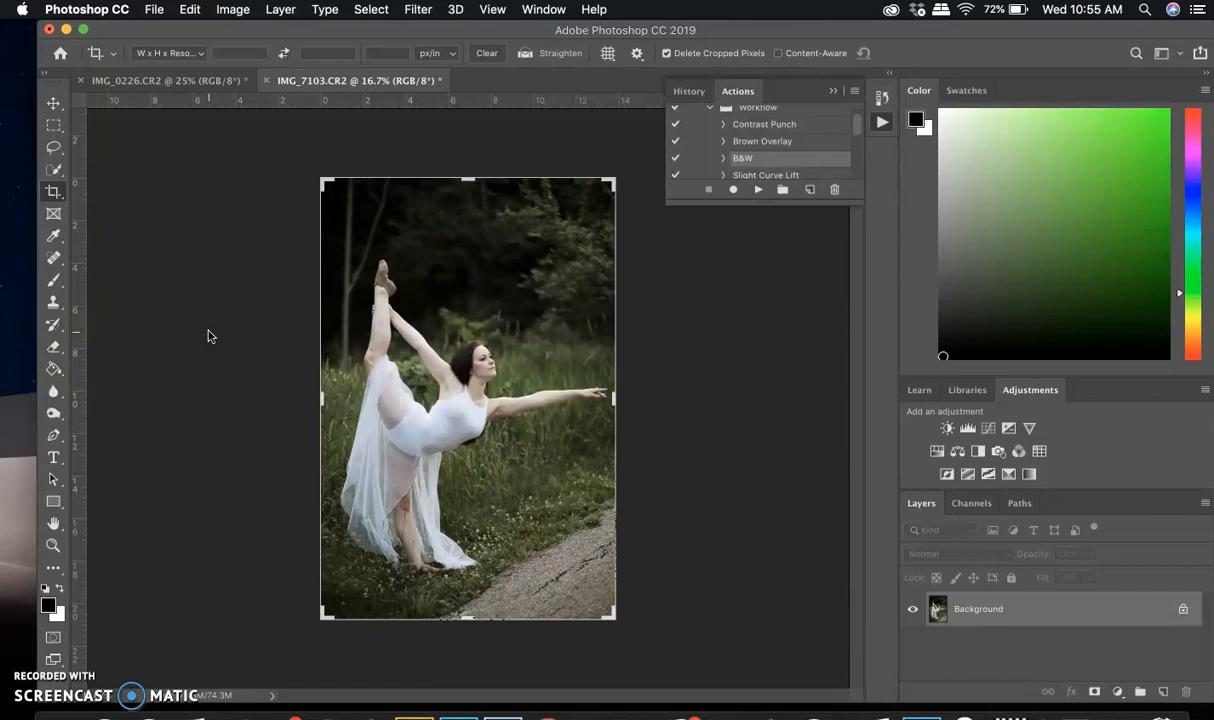
pyautogui.click(202, 83)
pyautogui.click(308, 82)
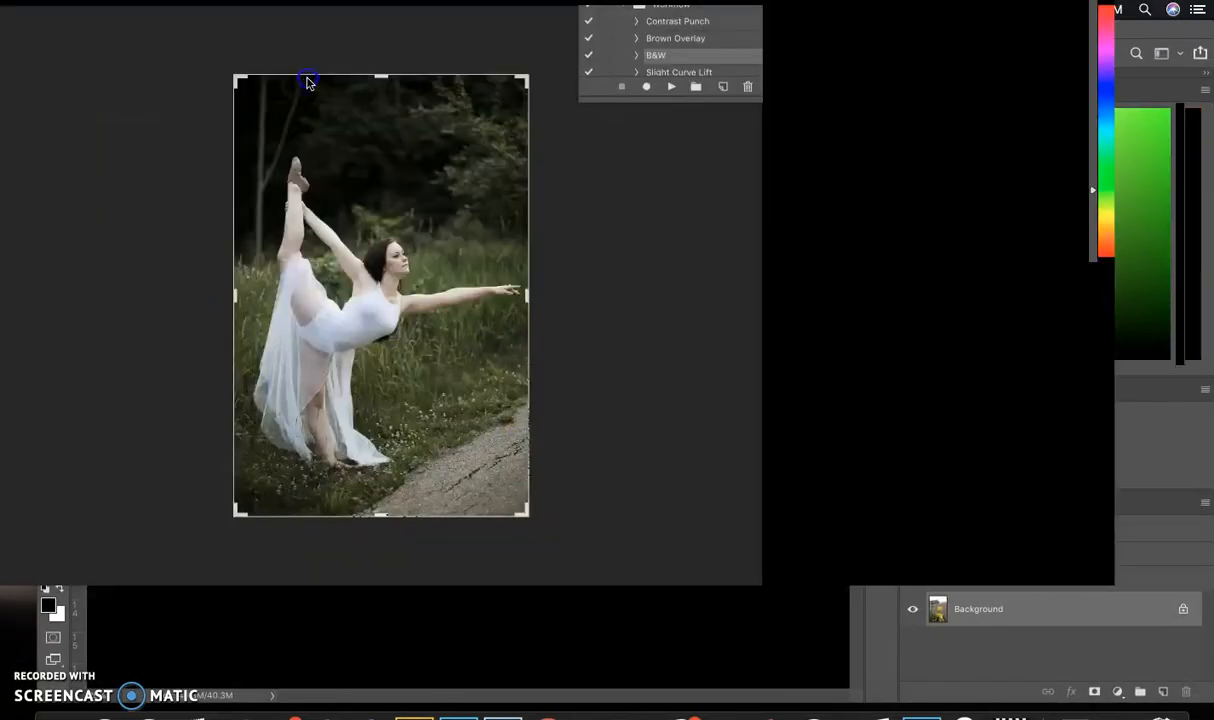
pyautogui.click(196, 78)
pyautogui.click(298, 84)
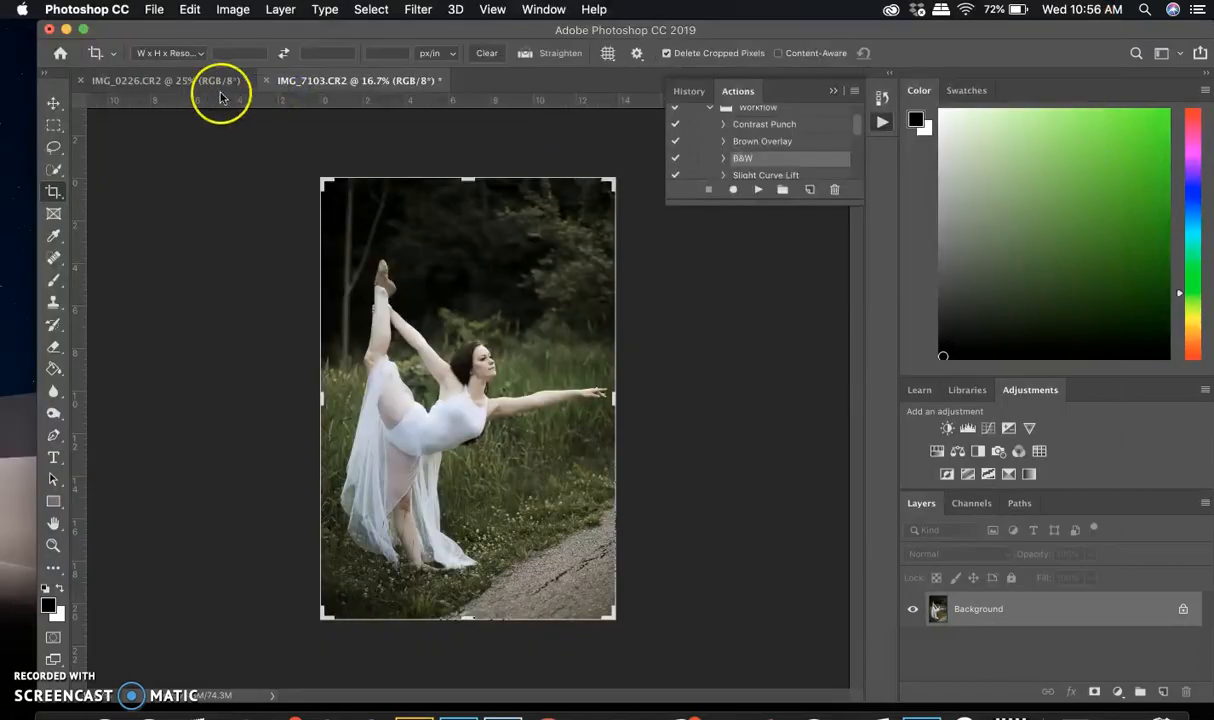
pyautogui.click(207, 84)
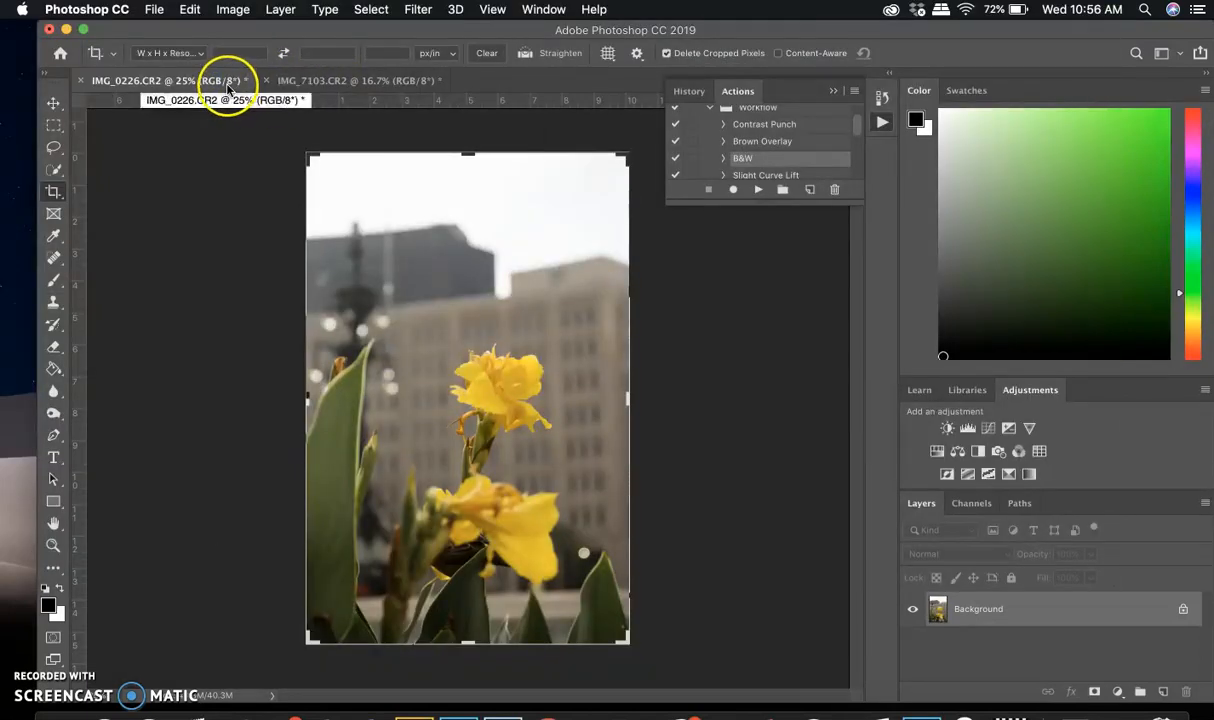
pyautogui.click(318, 84)
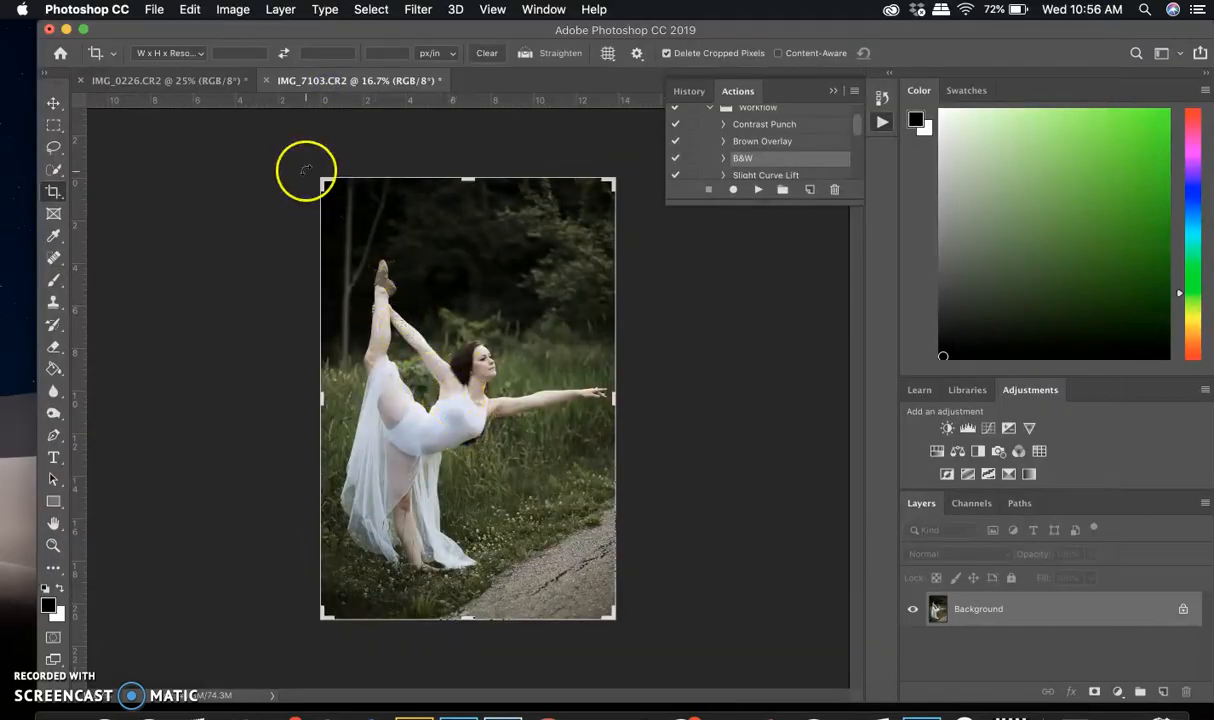
pyautogui.click(190, 82)
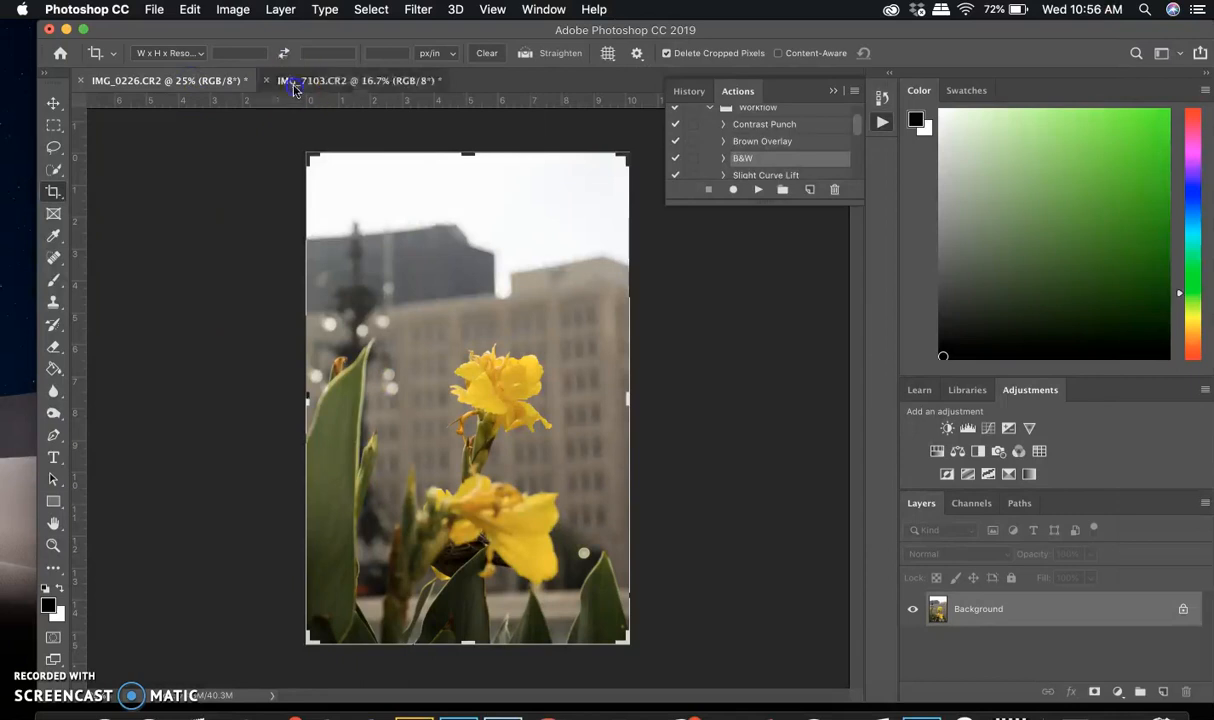
# In IMG_7103.CR2, draw a loose freehand selection around the whole dancer with the Lasso tool
pyautogui.click(295, 88)
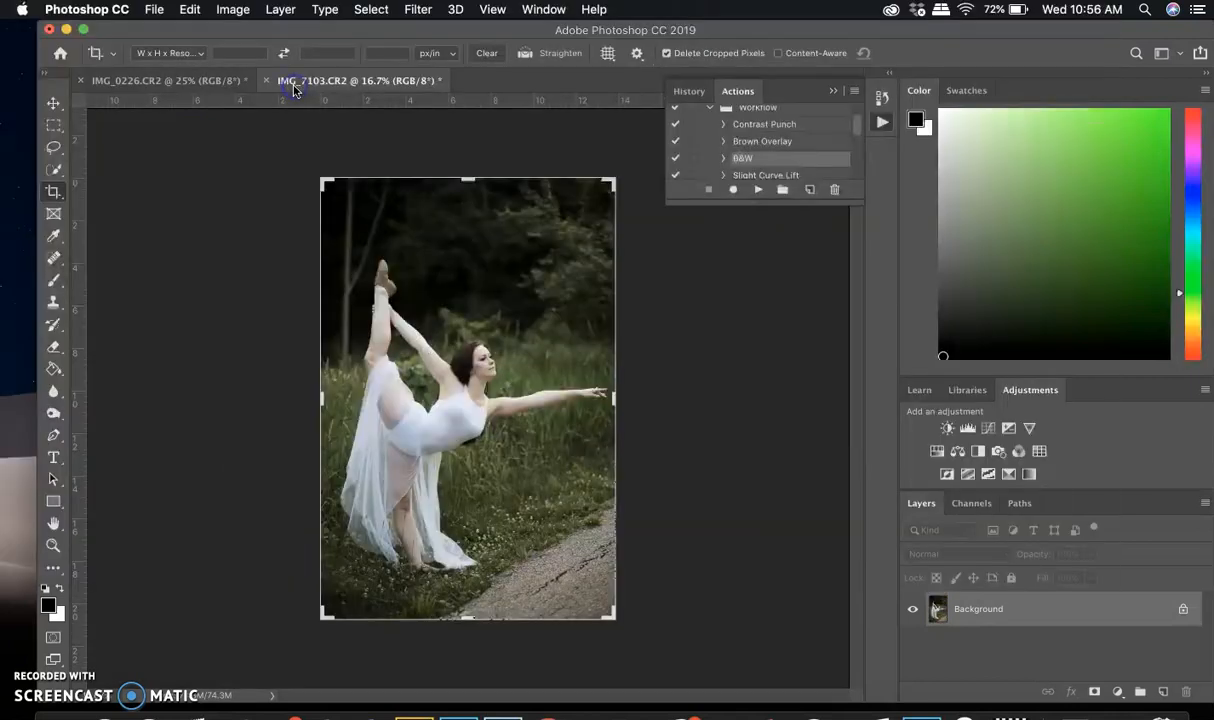
pyautogui.click(54, 150)
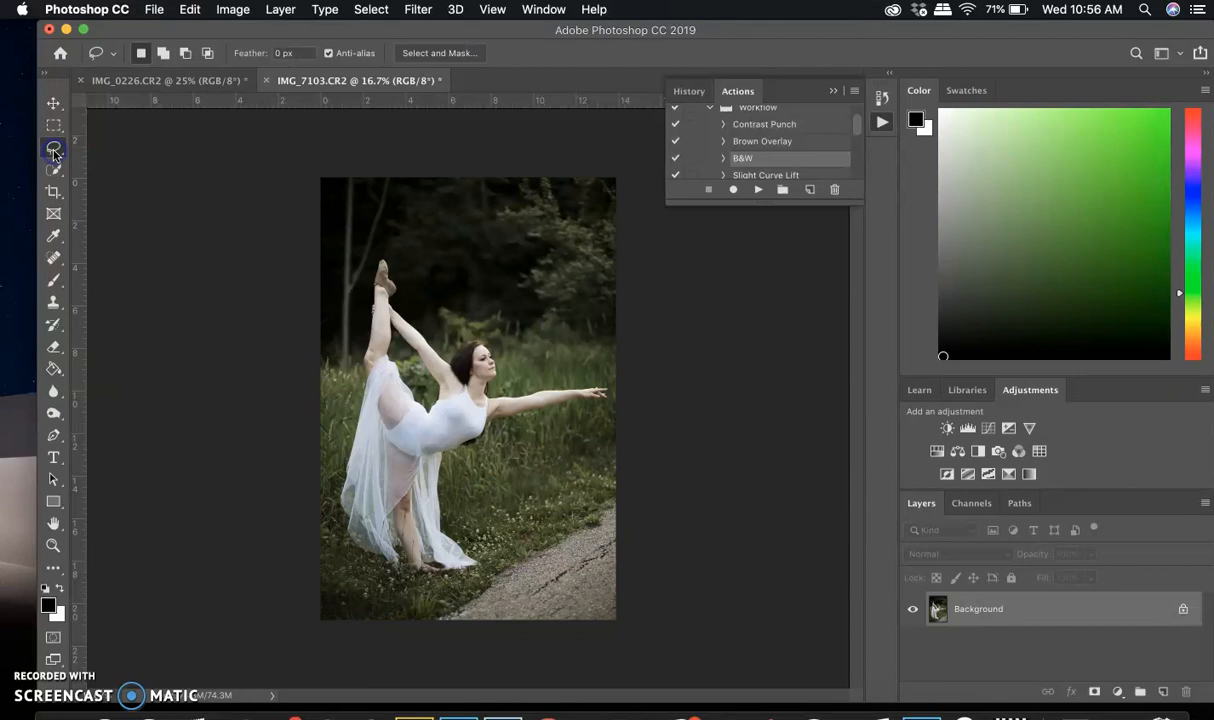
pyautogui.rightClick(54, 150)
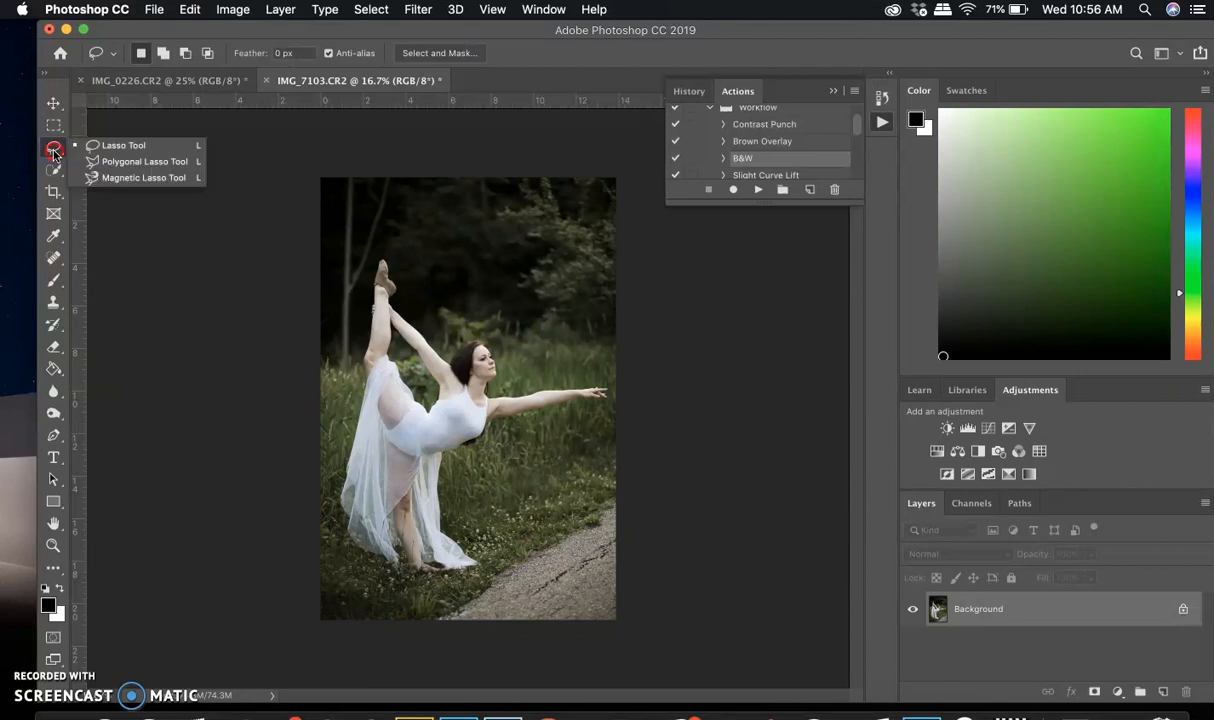
pyautogui.click(137, 149)
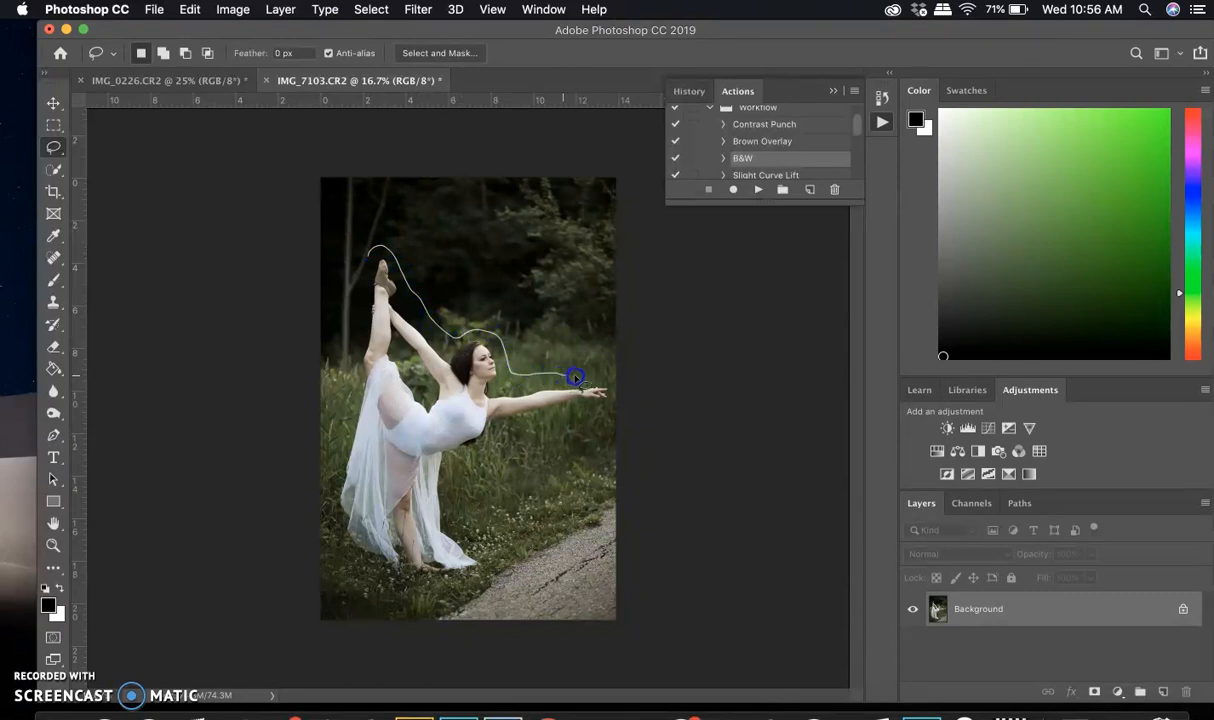
pyautogui.moveTo(582, 414); pyautogui.dragTo(536, 421)
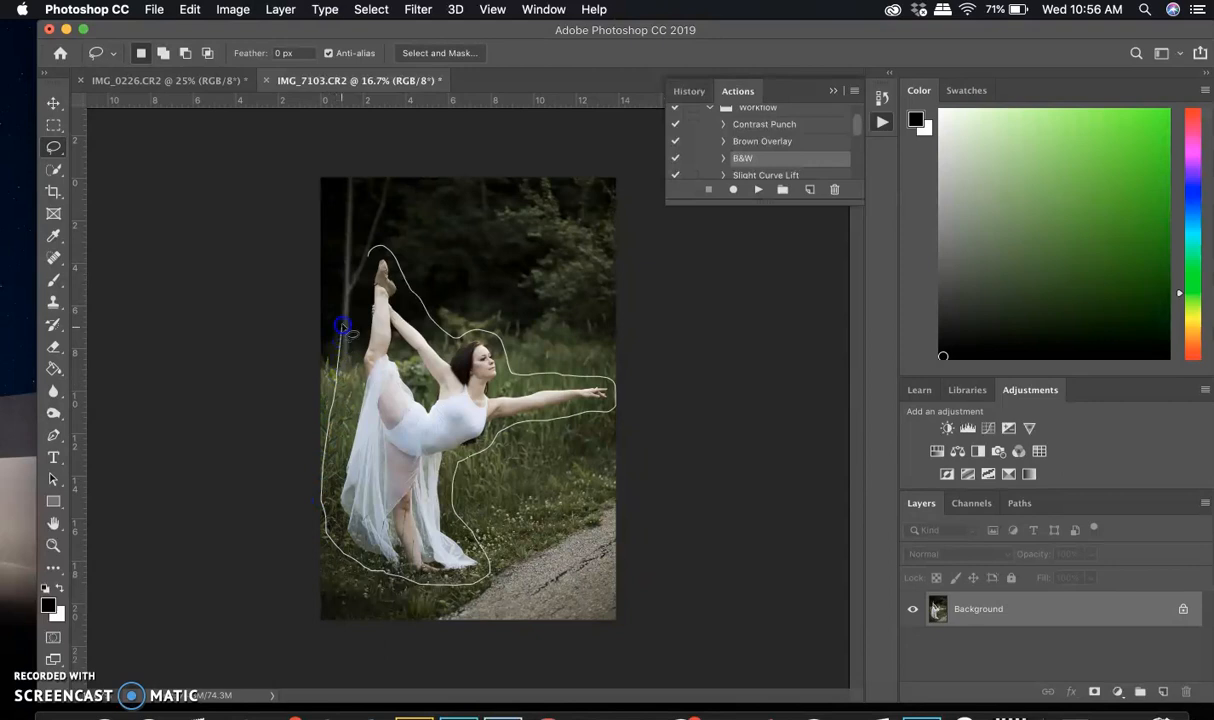
pyautogui.moveTo(366, 258); pyautogui.dragTo(368, 254)
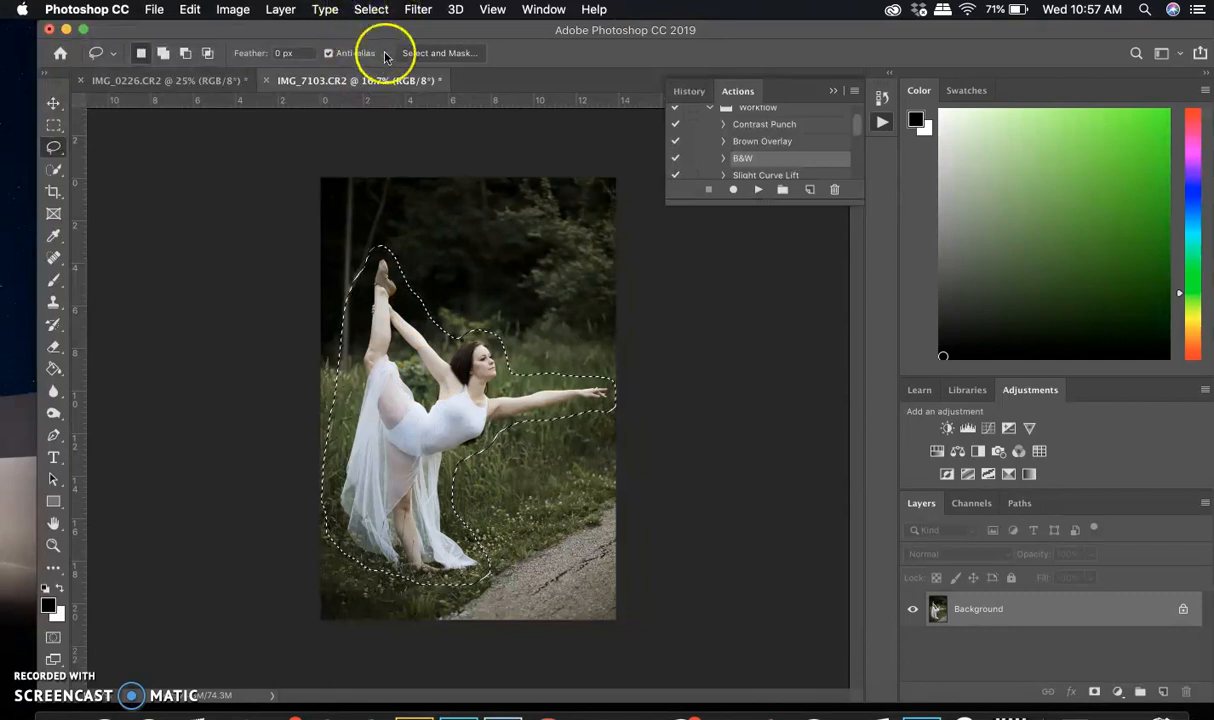
pyautogui.click(384, 12)
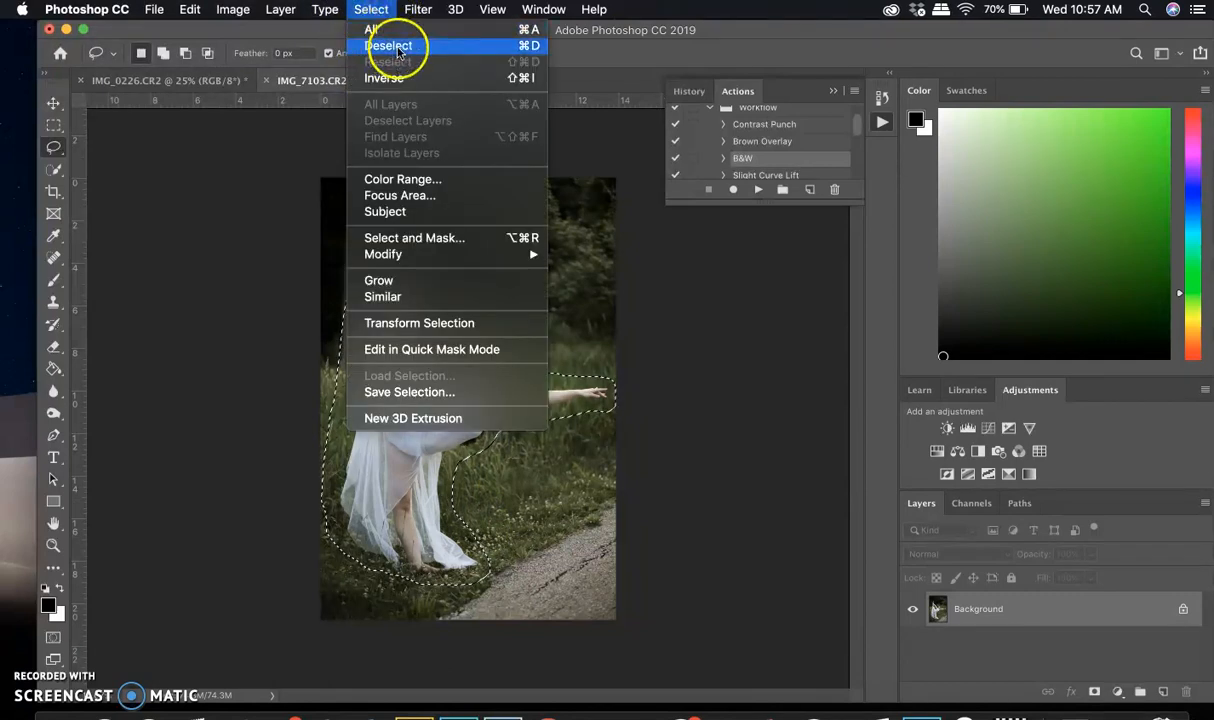
pyautogui.click(190, 12)
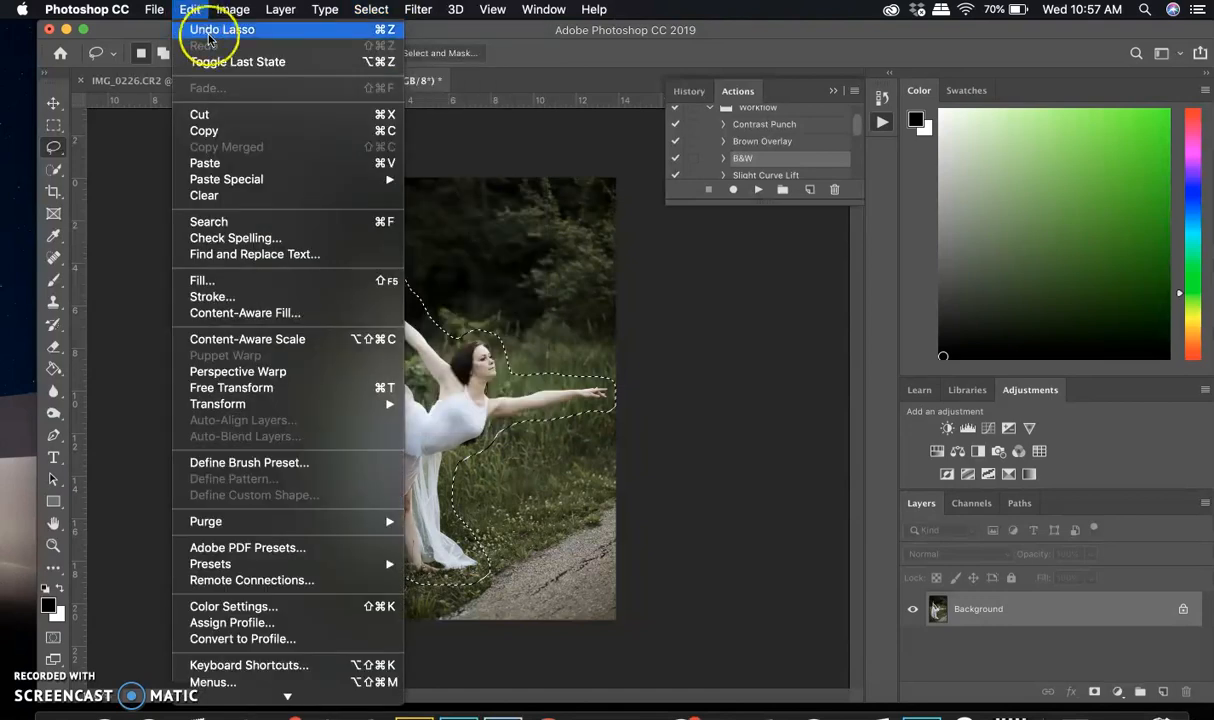
pyautogui.click(155, 178)
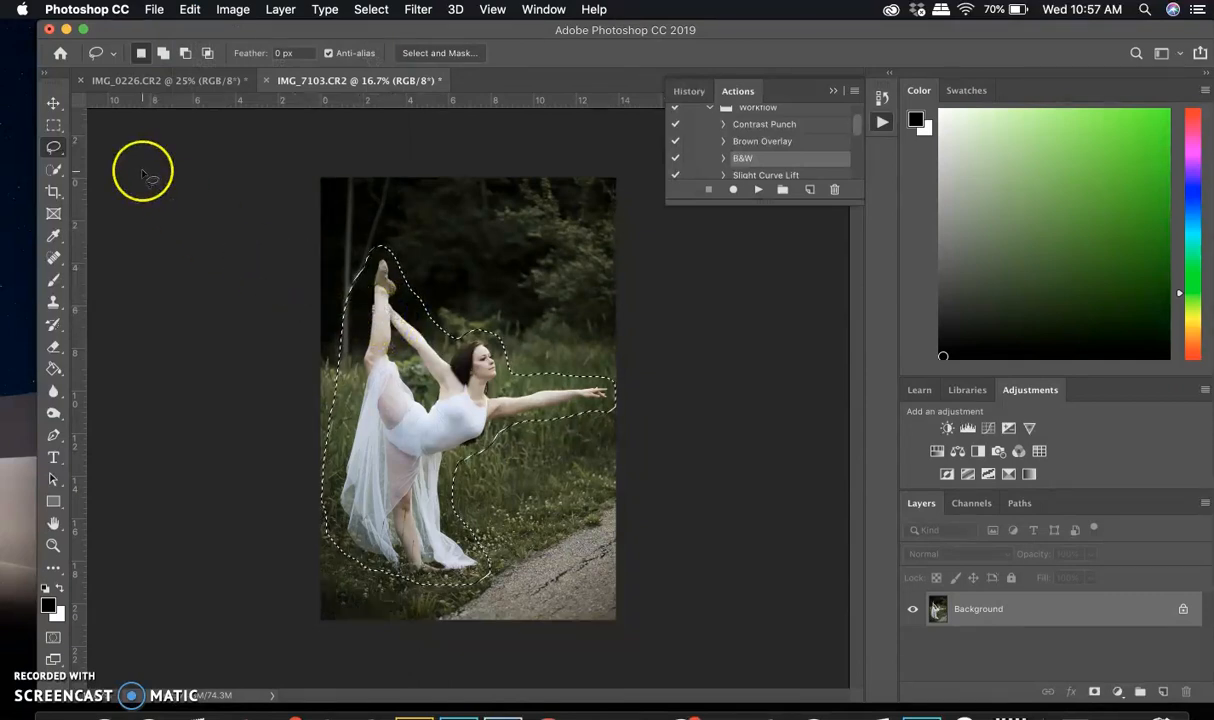
# Cut the selected dancer onto a new layer and move that layer into the flower photo IMG_0226.CR2
pyautogui.rightClick(415, 379)
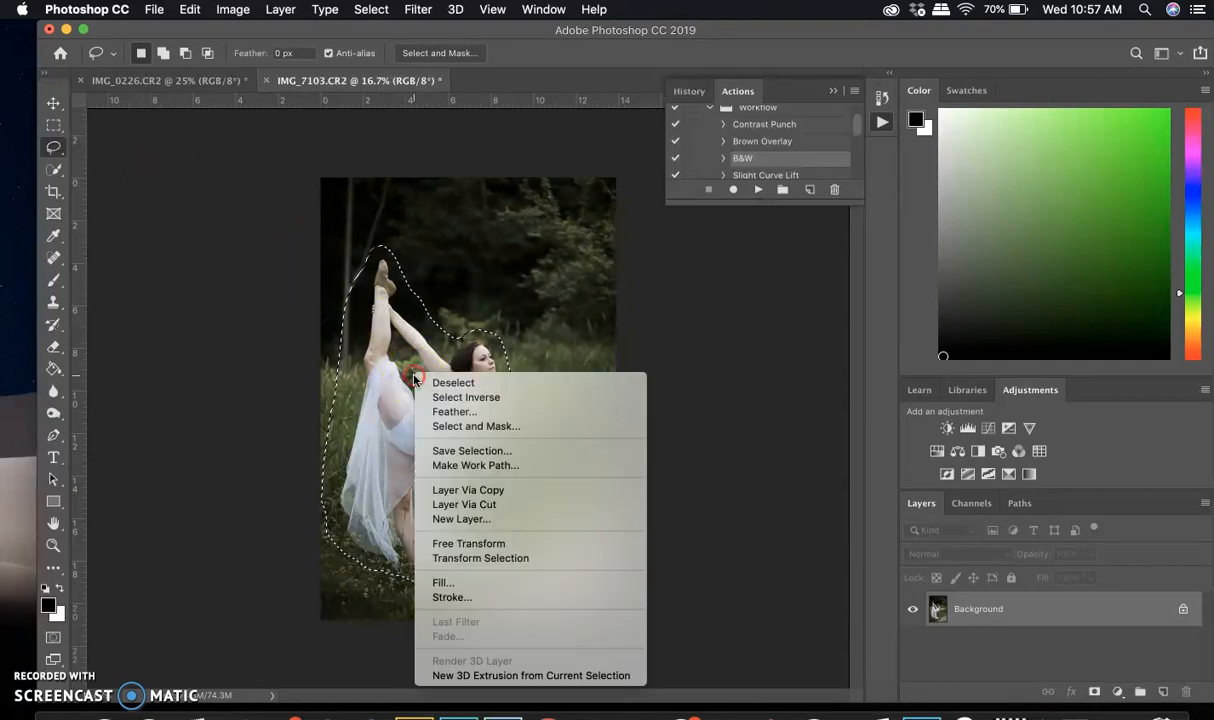
pyautogui.click(488, 506)
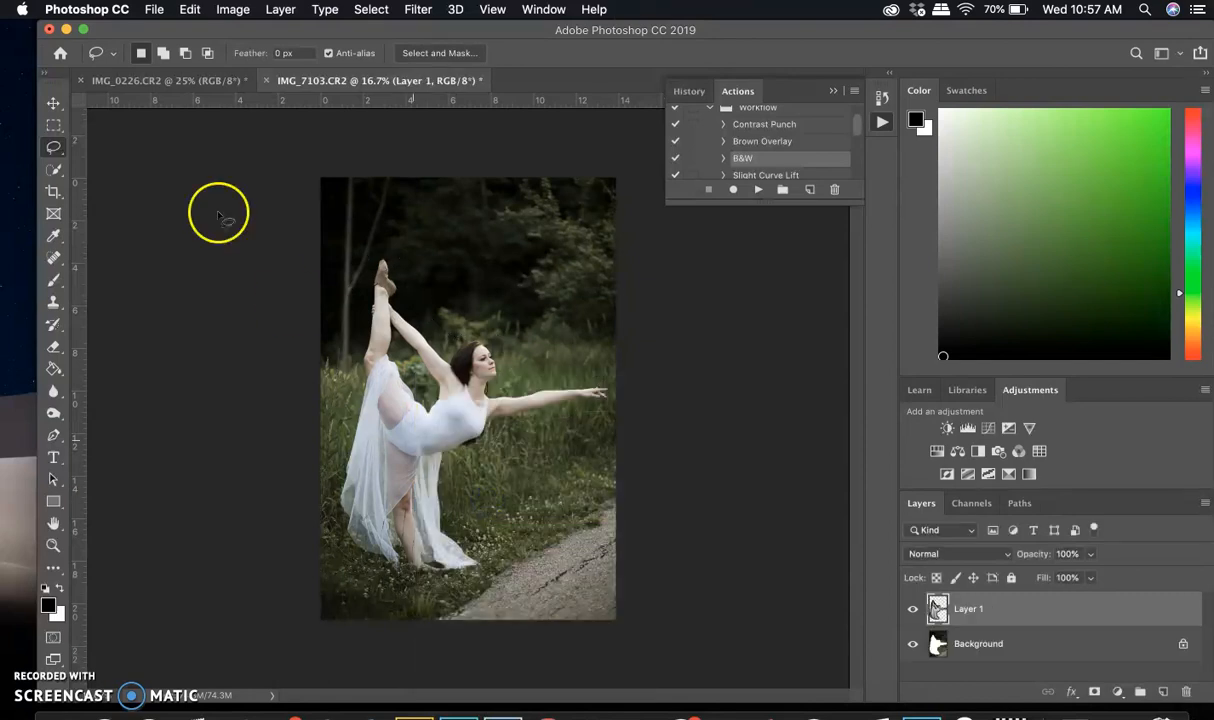
pyautogui.click(54, 105)
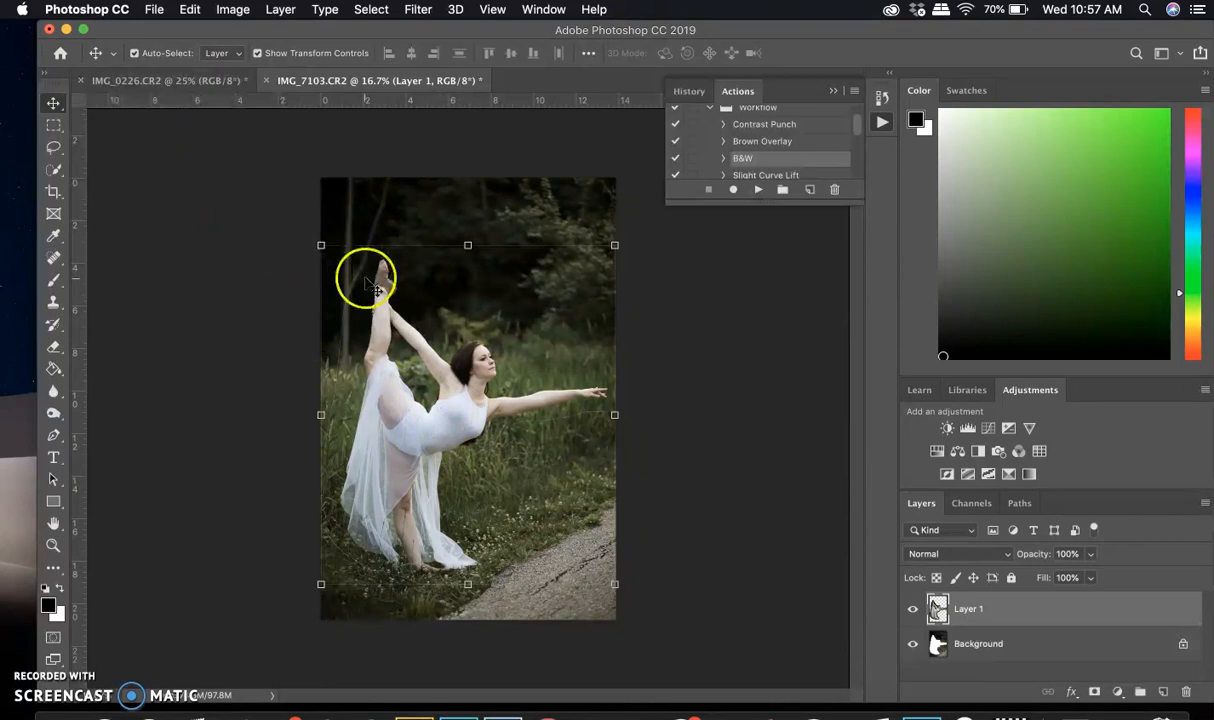
pyautogui.moveTo(443, 430); pyautogui.dragTo(503, 468)
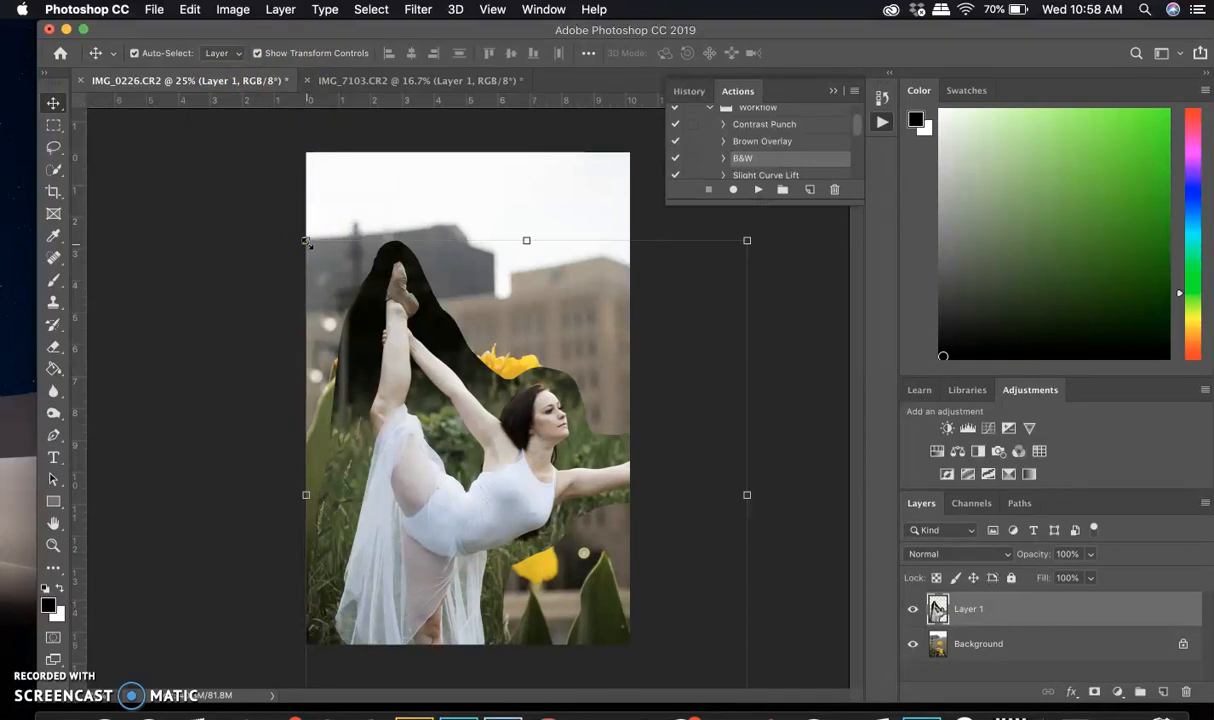
# Scale the dancer layer down proportionally and position her so she stands on top of the upper yellow flower
pyautogui.moveTo(306, 241); pyautogui.dragTo(572, 549)
pyautogui.moveTo(615, 601); pyautogui.dragTo(478, 236)
pyautogui.moveTo(437, 184); pyautogui.dragTo(491, 258)
pyautogui.moveTo(553, 316); pyautogui.dragTo(499, 309)
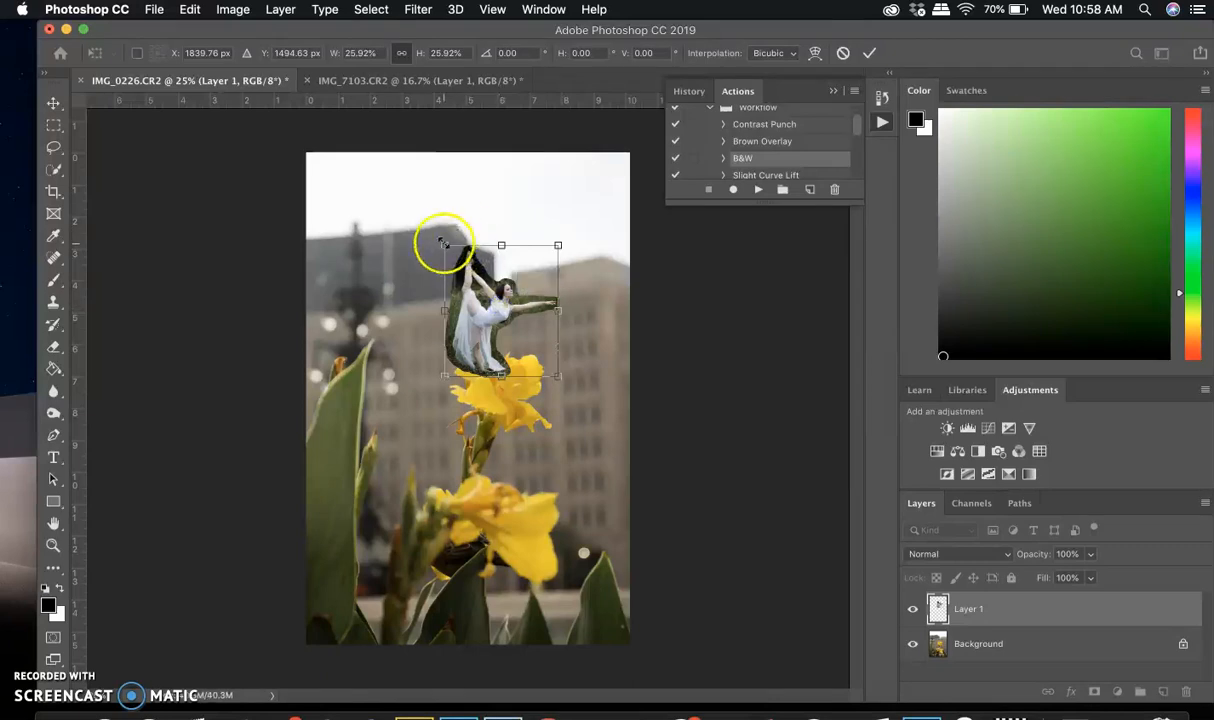
pyautogui.moveTo(444, 243); pyautogui.dragTo(453, 254)
pyautogui.moveTo(516, 330)
pyautogui.mouseDown()
pyautogui.moveTo(501, 320)
pyautogui.moveTo(498, 333)
pyautogui.mouseUp()
pyautogui.press('Return')
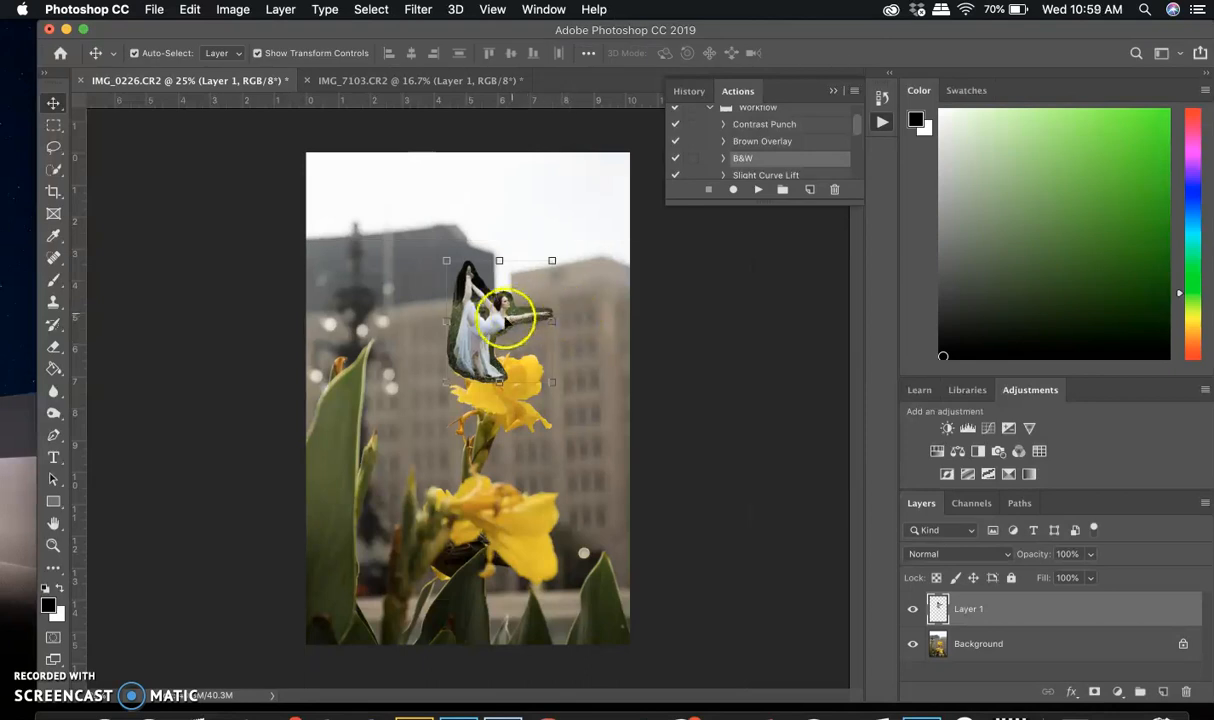
# Add a layer mask to the dancer layer and make the mask active for editing
pyautogui.press('super')
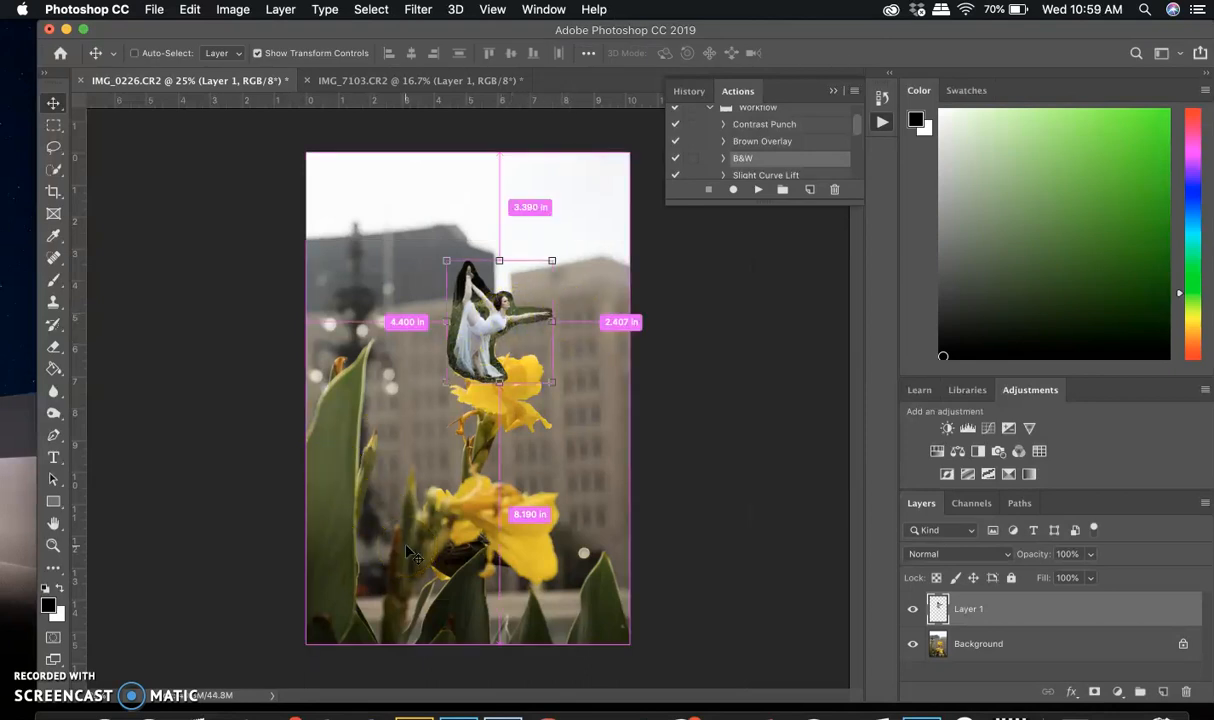
pyautogui.press('super+equal')
pyautogui.press('super+equal')
pyautogui.press('super+equal')
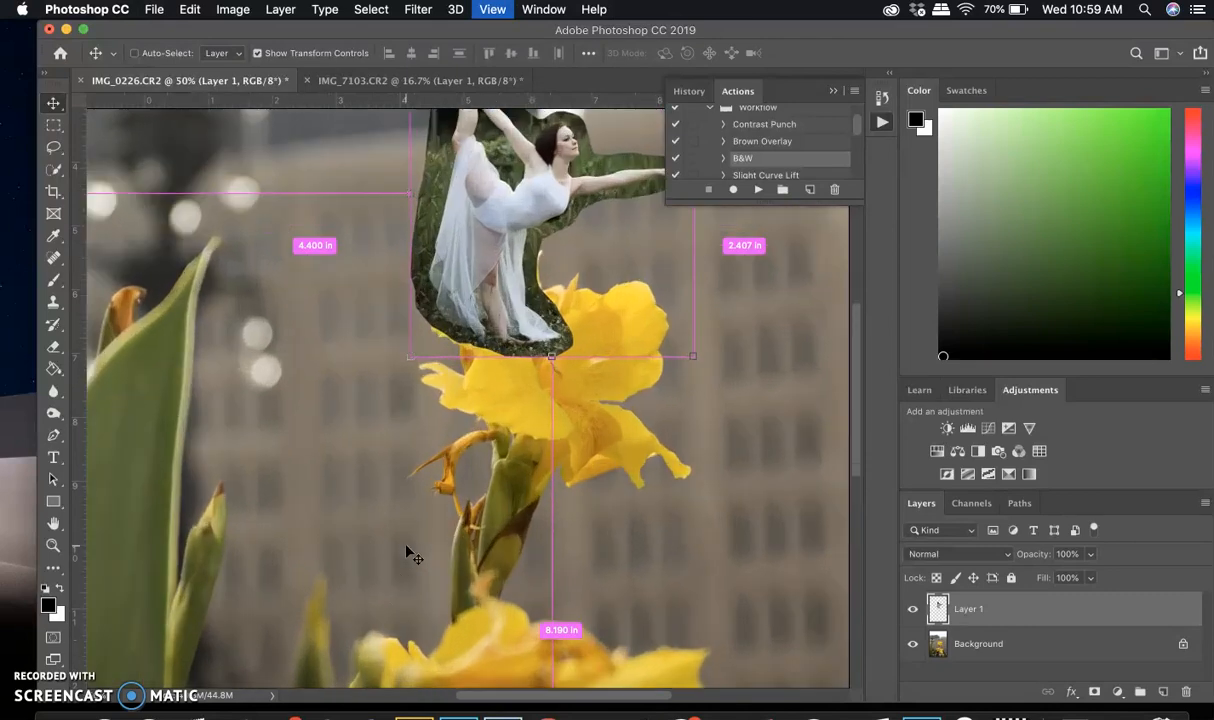
pyautogui.scroll(3, 406, 547)
pyautogui.scroll(-3, 406, 547)
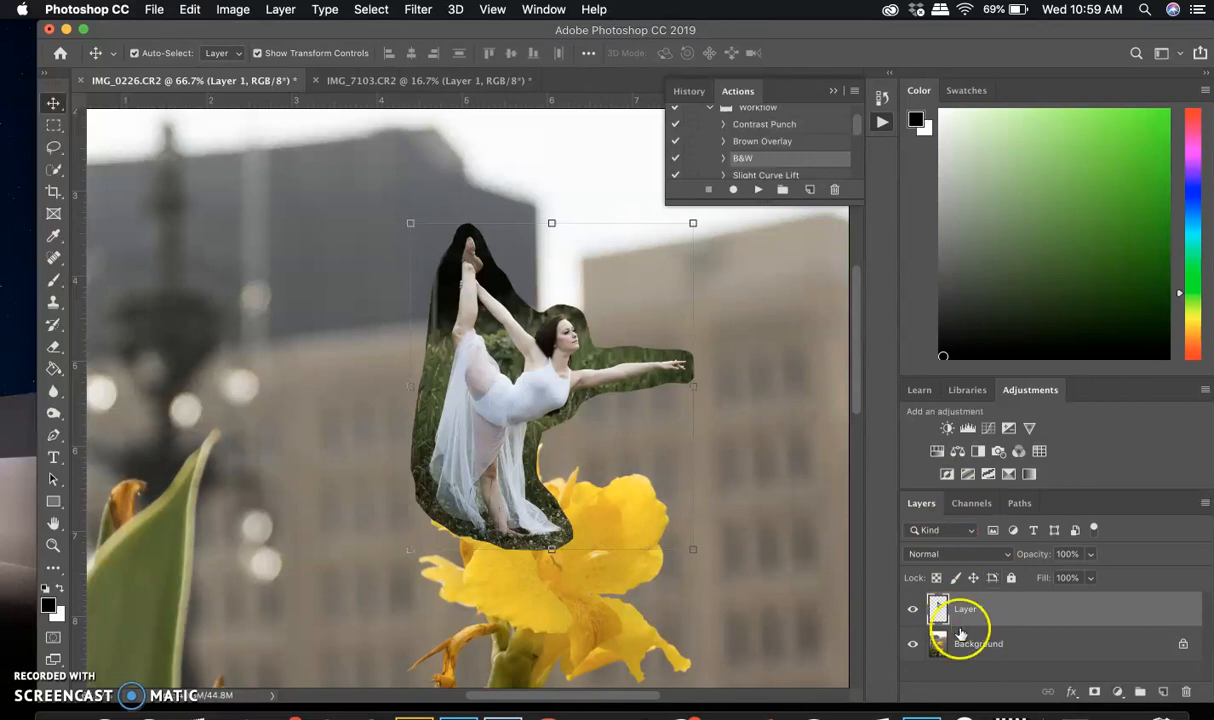
pyautogui.click(548, 10)
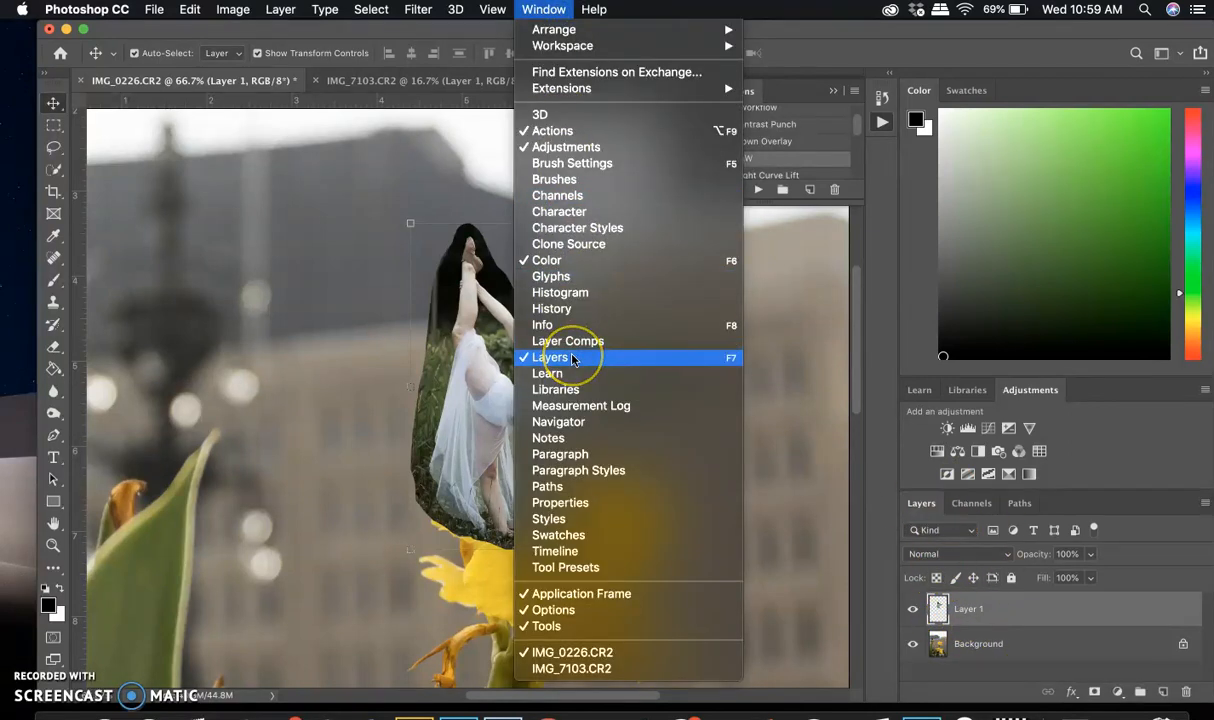
pyautogui.click(889, 464)
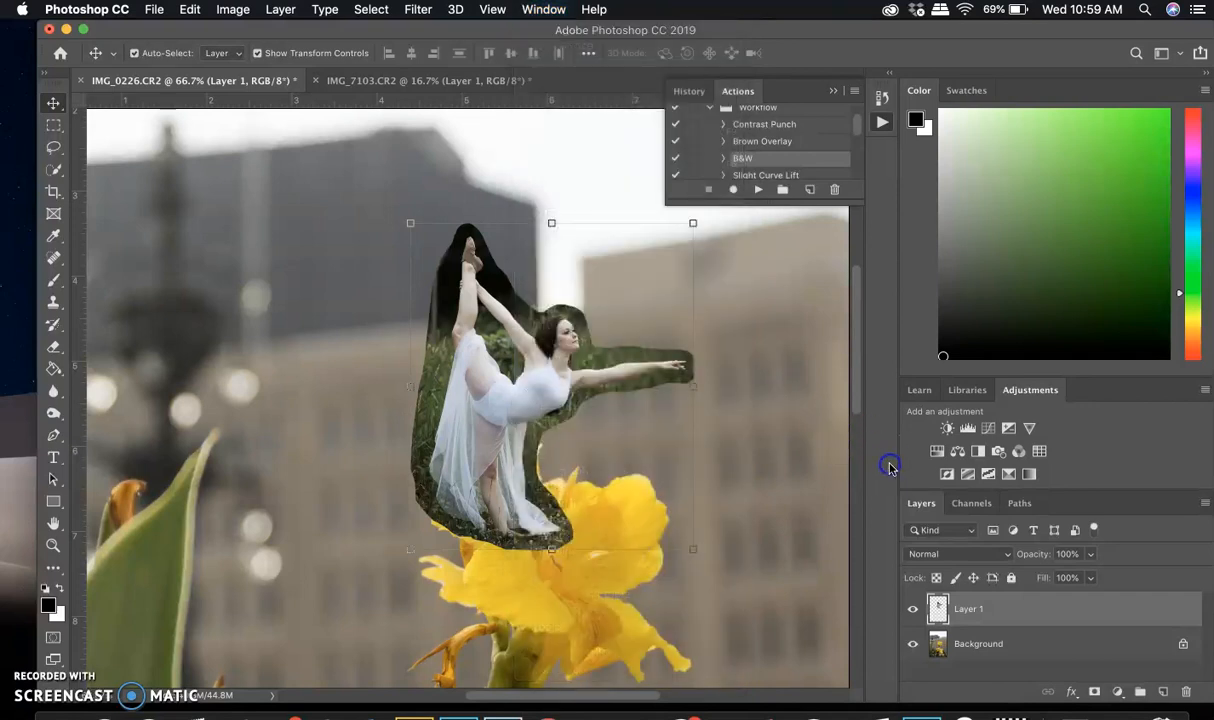
pyautogui.click(1094, 692)
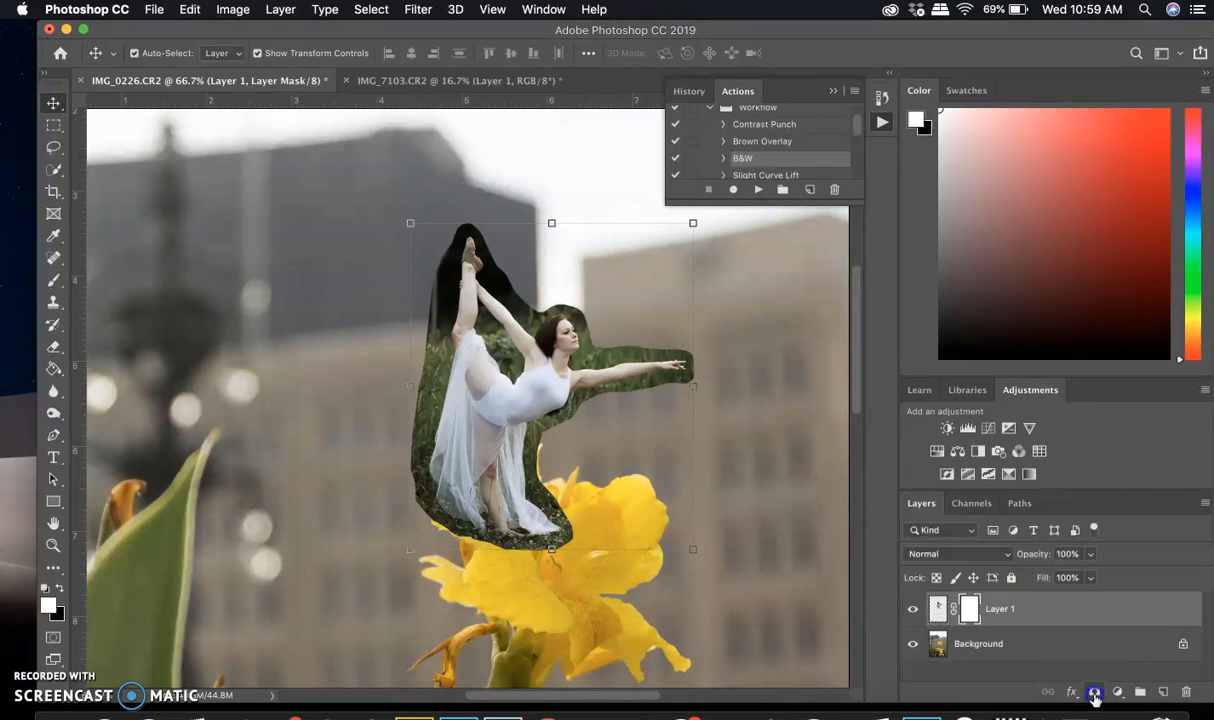
pyautogui.click(937, 613)
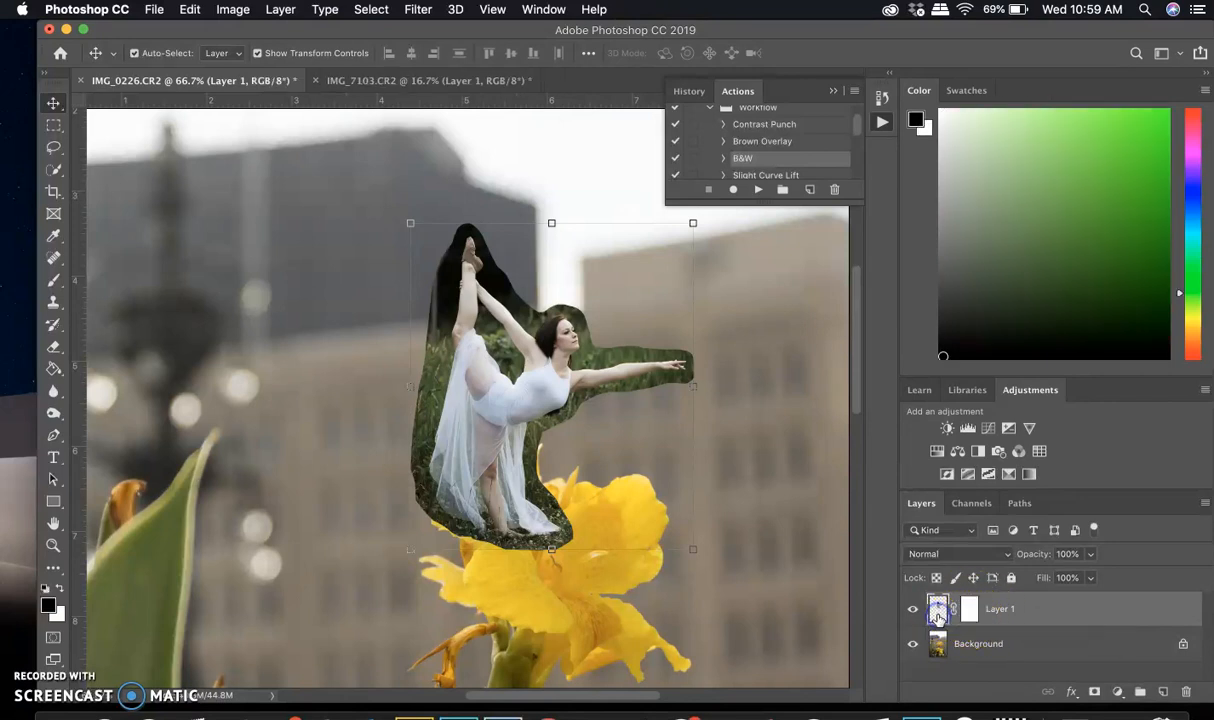
pyautogui.click(969, 612)
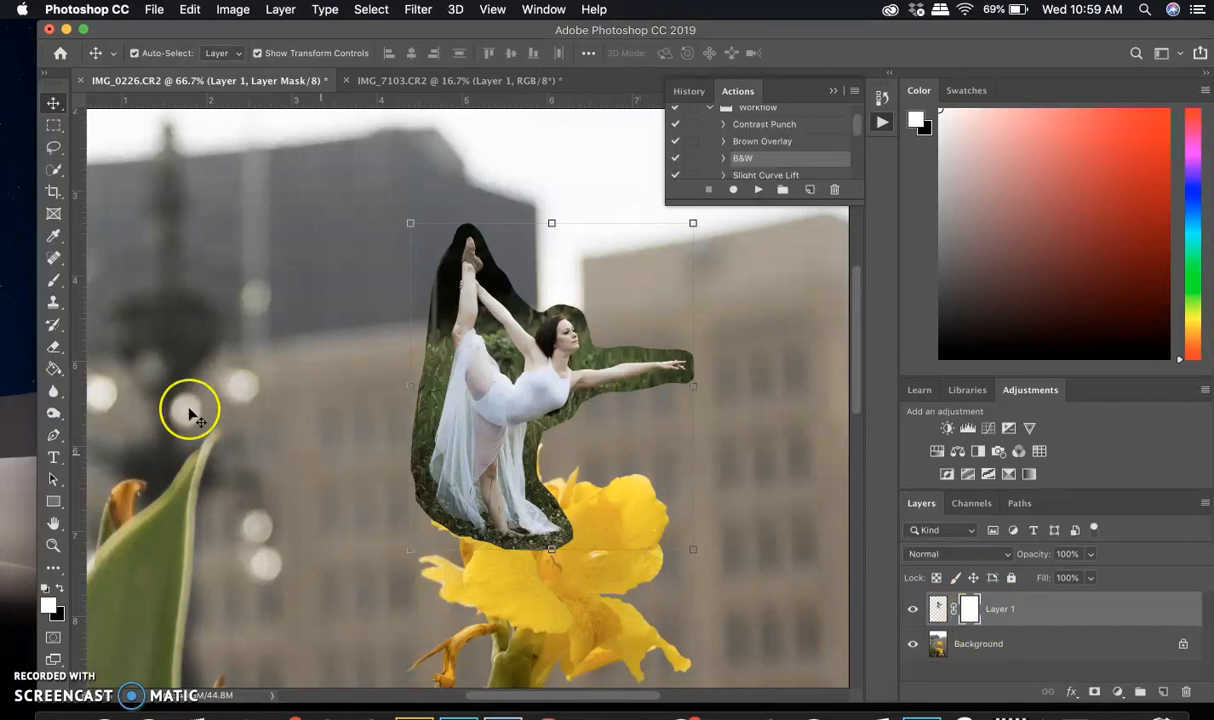
# Choose the Brush tool and set the foreground color to black (000000)
pyautogui.click(52, 284)
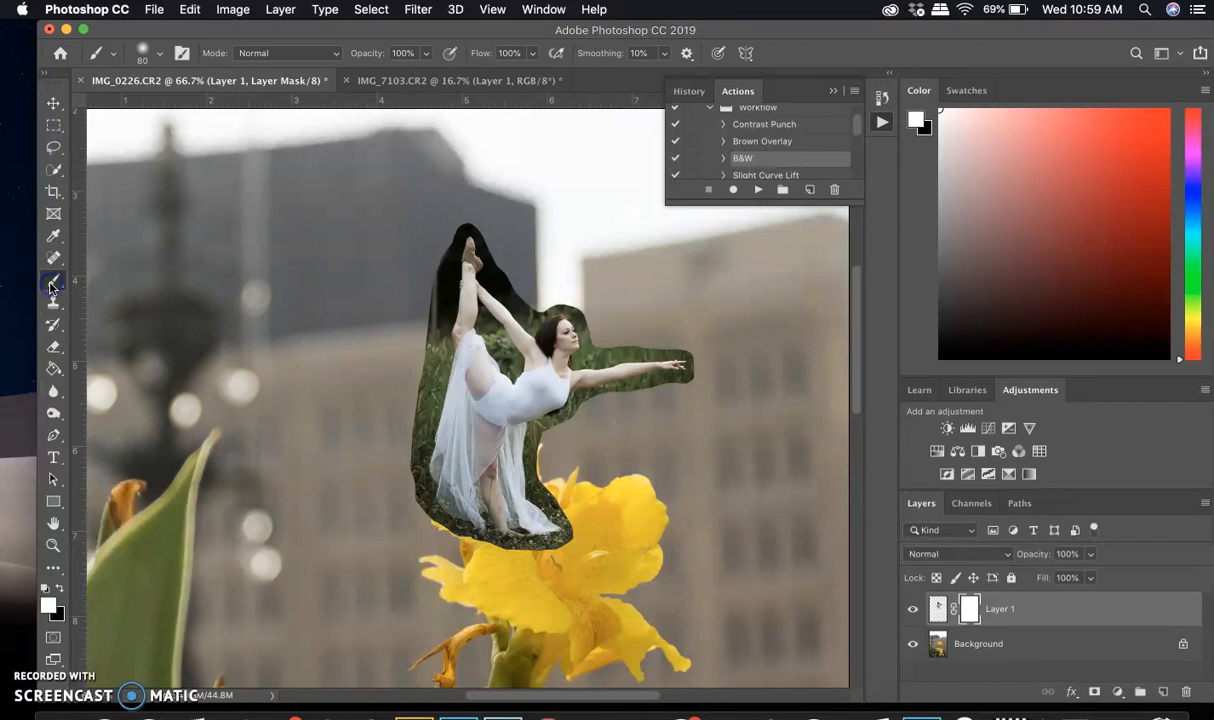
pyautogui.click(60, 590)
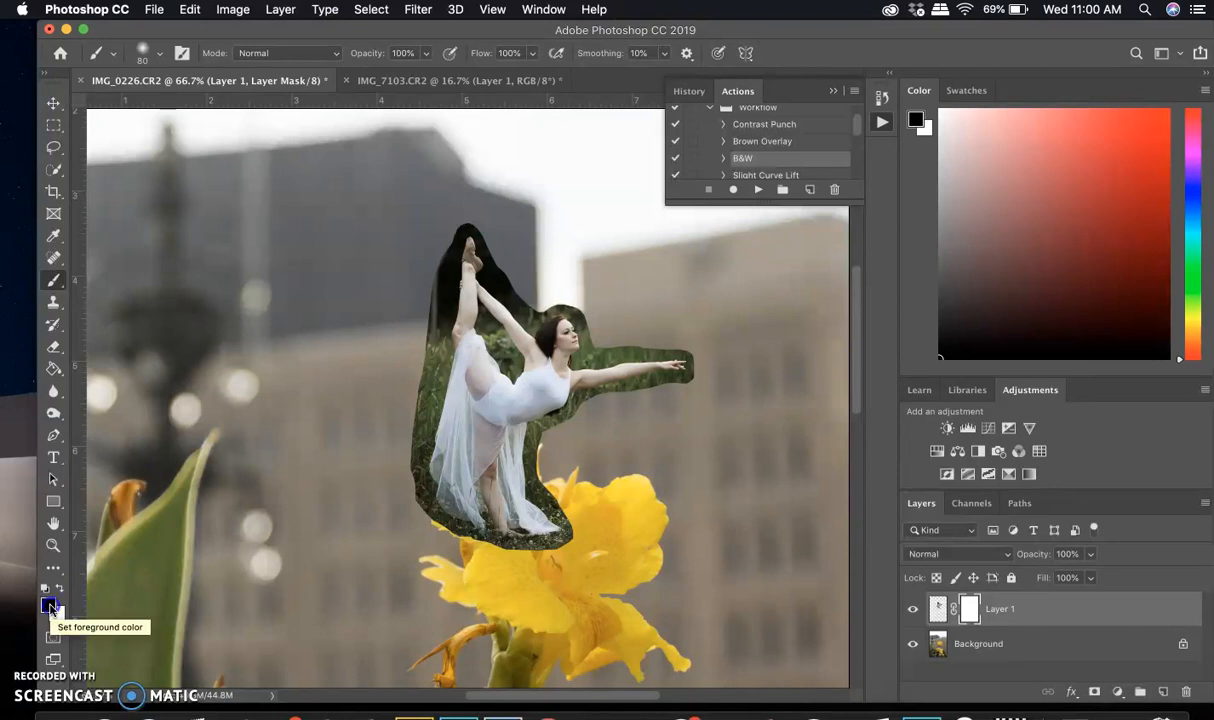
pyautogui.click(50, 606)
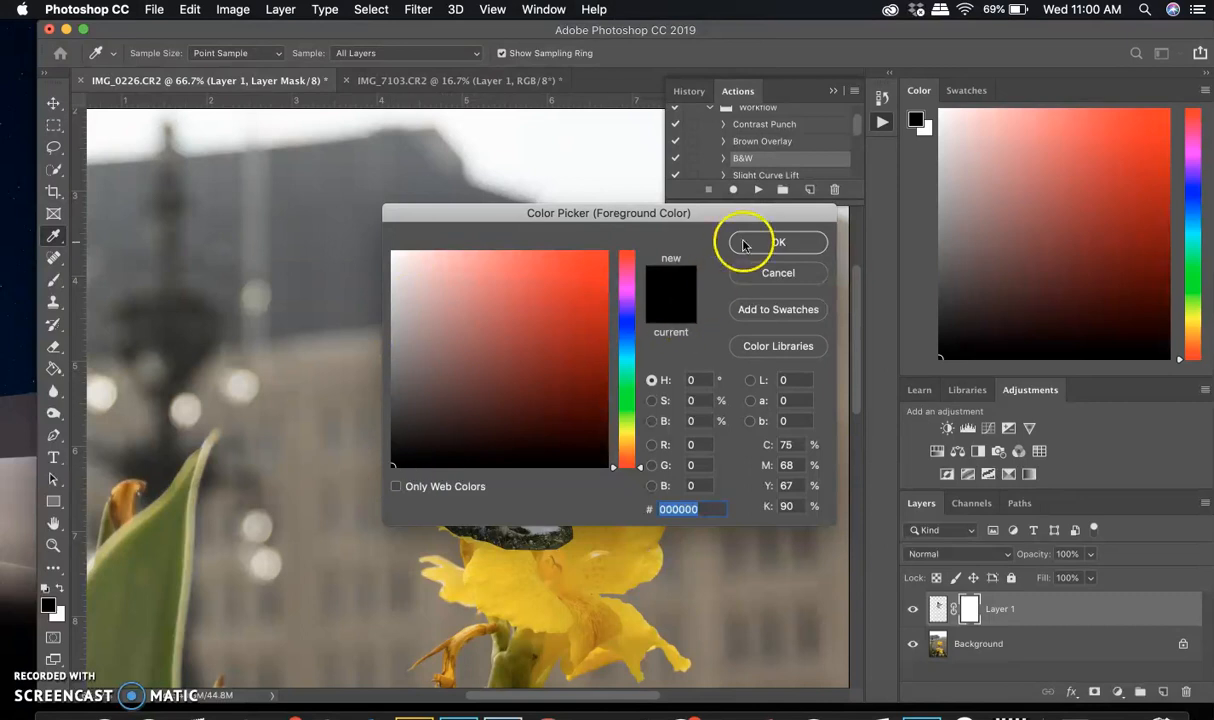
pyautogui.click(779, 243)
pyautogui.press('b')
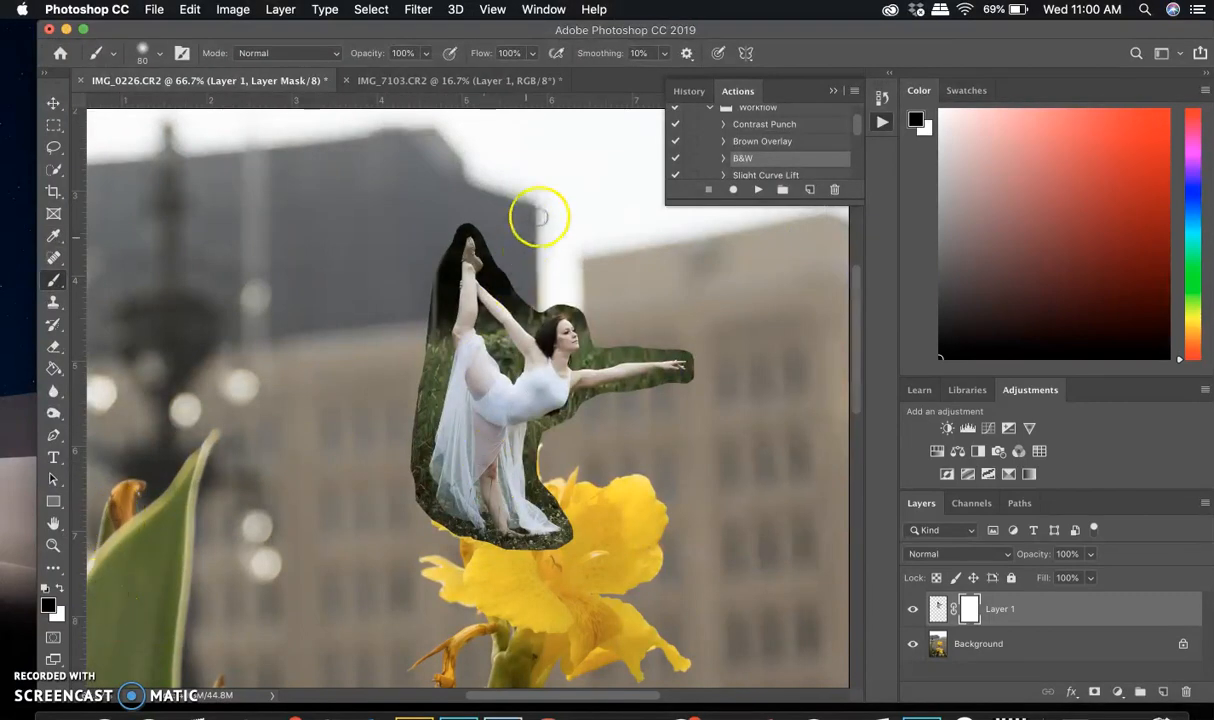
# Paint black on the dancer's layer mask to hide the leftover background around her outline and between her raised leg and arm
pyautogui.moveTo(501, 268); pyautogui.dragTo(499, 268)
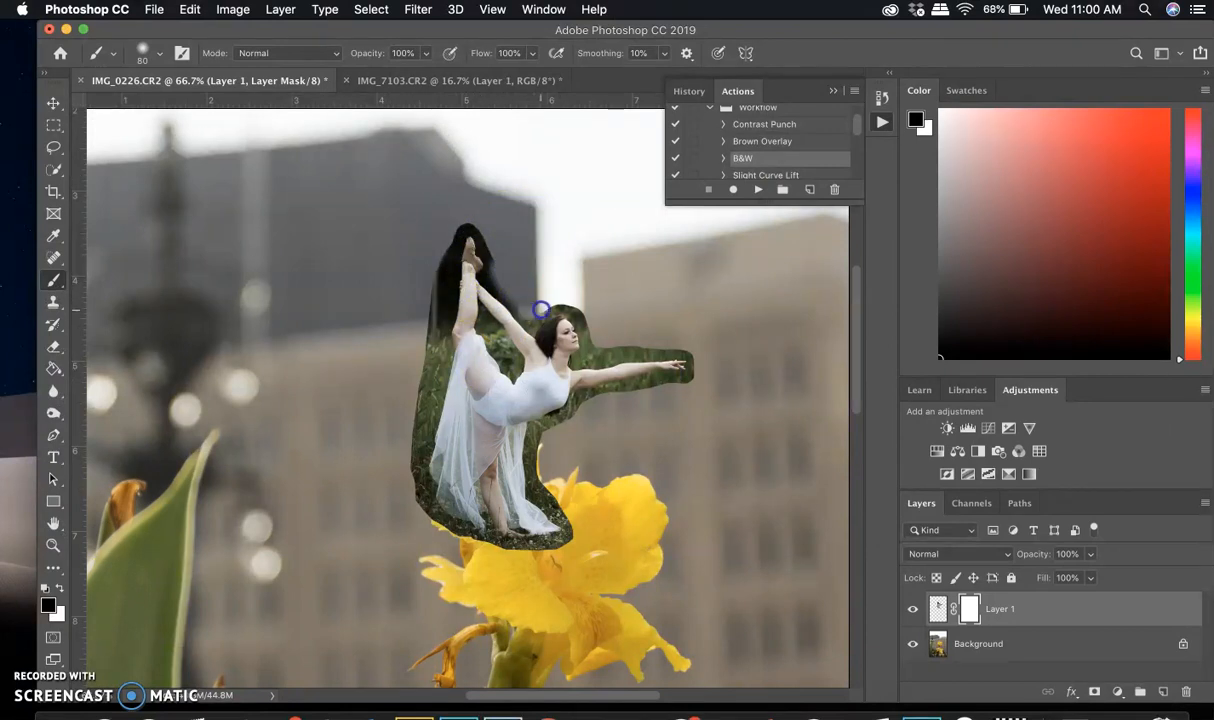
pyautogui.moveTo(589, 328)
pyautogui.mouseDown()
pyautogui.moveTo(566, 301)
pyautogui.moveTo(538, 307)
pyautogui.mouseUp()
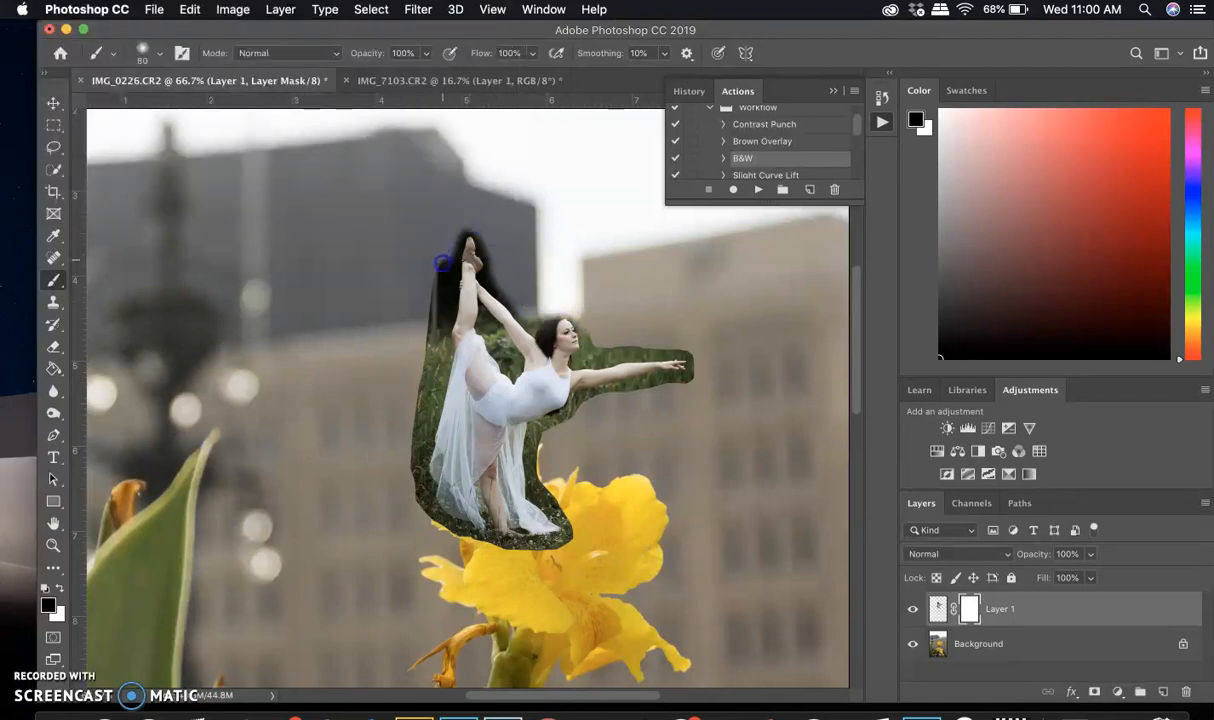
pyautogui.moveTo(432, 297); pyautogui.dragTo(424, 349)
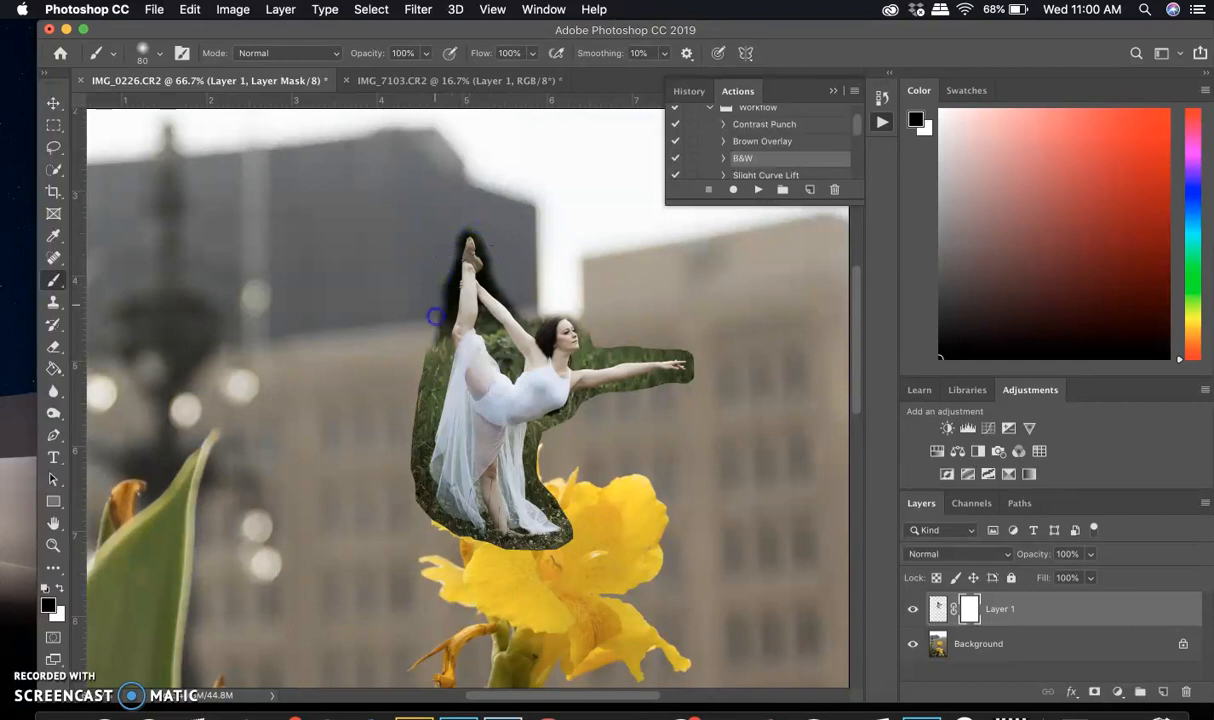
pyautogui.moveTo(405, 443); pyautogui.dragTo(412, 443)
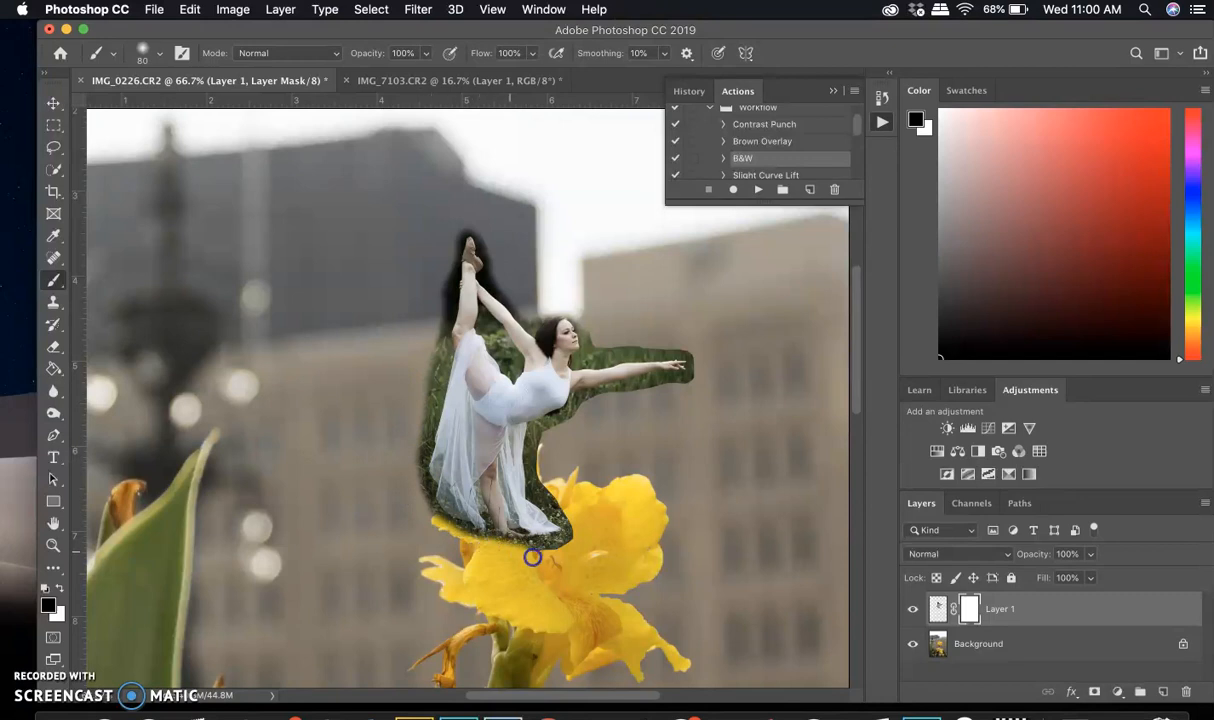
pyautogui.moveTo(545, 486)
pyautogui.mouseDown()
pyautogui.moveTo(545, 434)
pyautogui.moveTo(565, 420)
pyautogui.mouseUp()
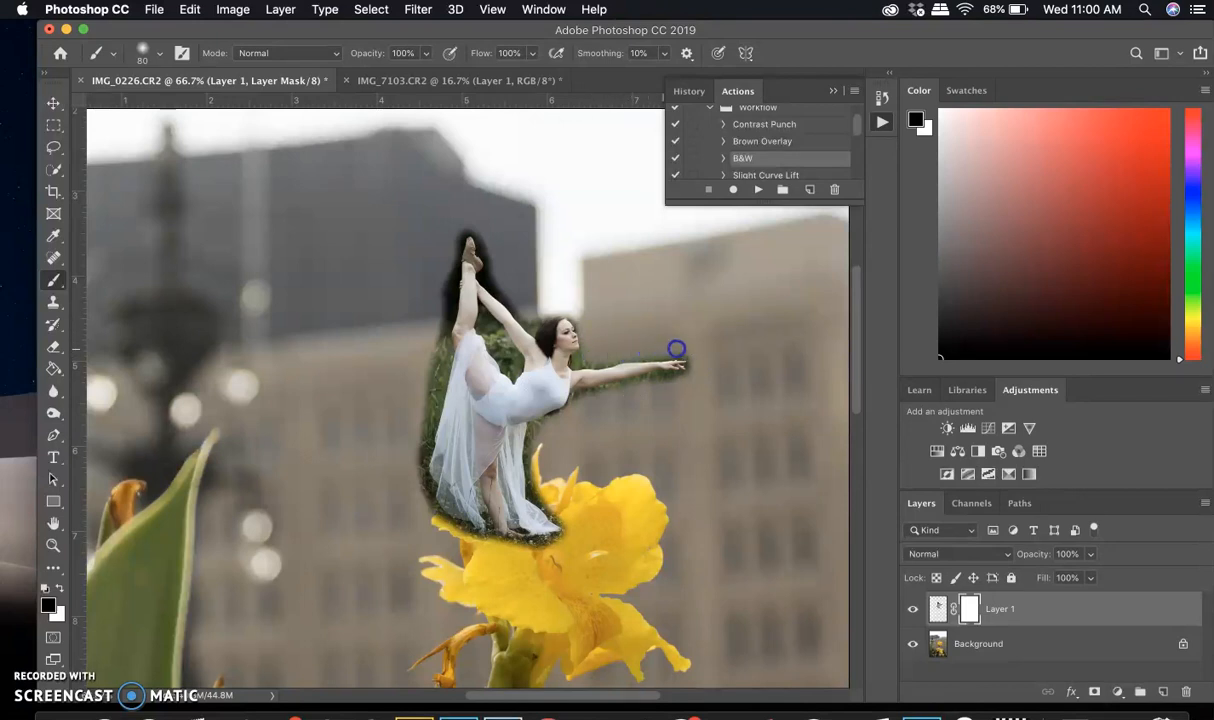
pyautogui.moveTo(481, 331)
pyautogui.mouseDown()
pyautogui.moveTo(480, 314)
pyautogui.moveTo(486, 323)
pyautogui.mouseUp()
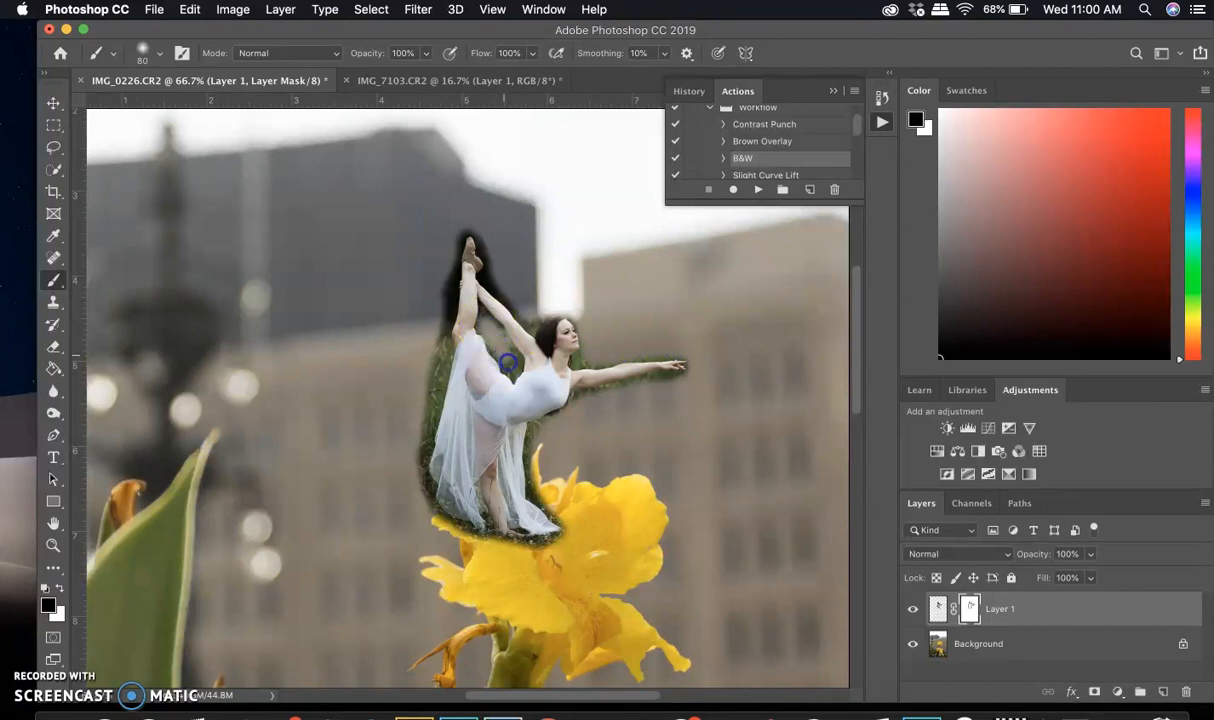
pyautogui.moveTo(490, 322)
pyautogui.mouseDown()
pyautogui.moveTo(428, 355)
pyautogui.moveTo(442, 279)
pyautogui.moveTo(441, 307)
pyautogui.mouseUp()
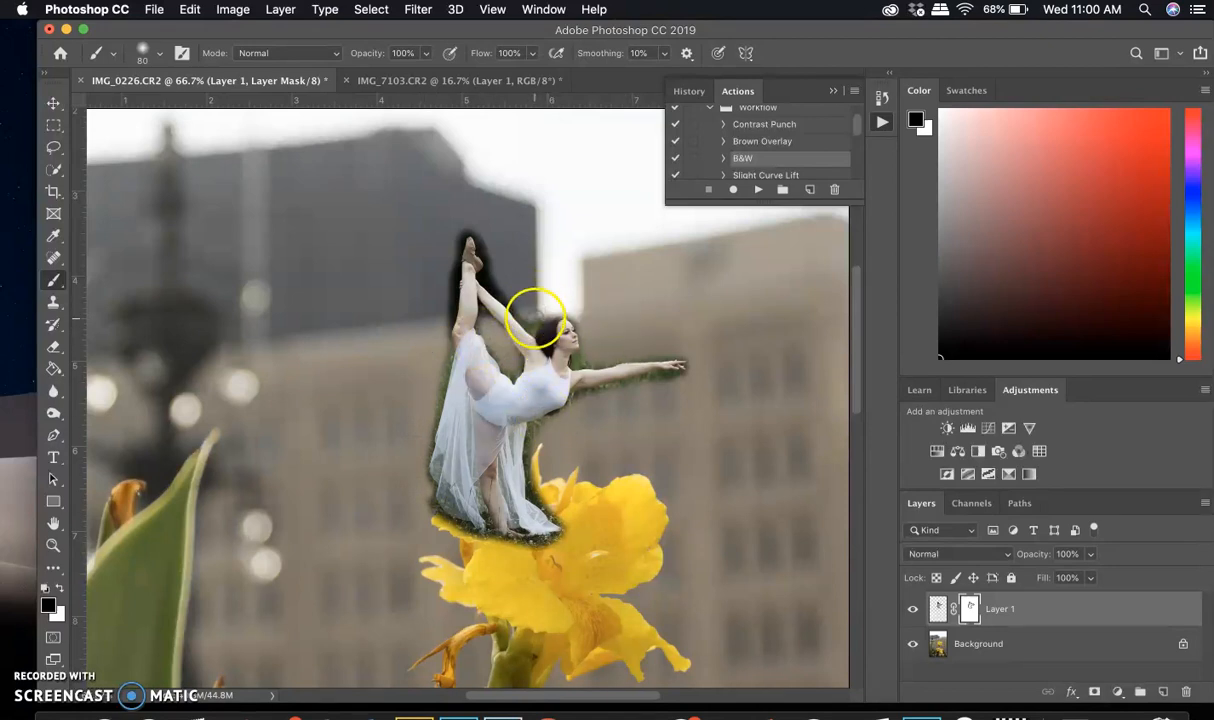
pyautogui.moveTo(500, 282); pyautogui.dragTo(493, 272)
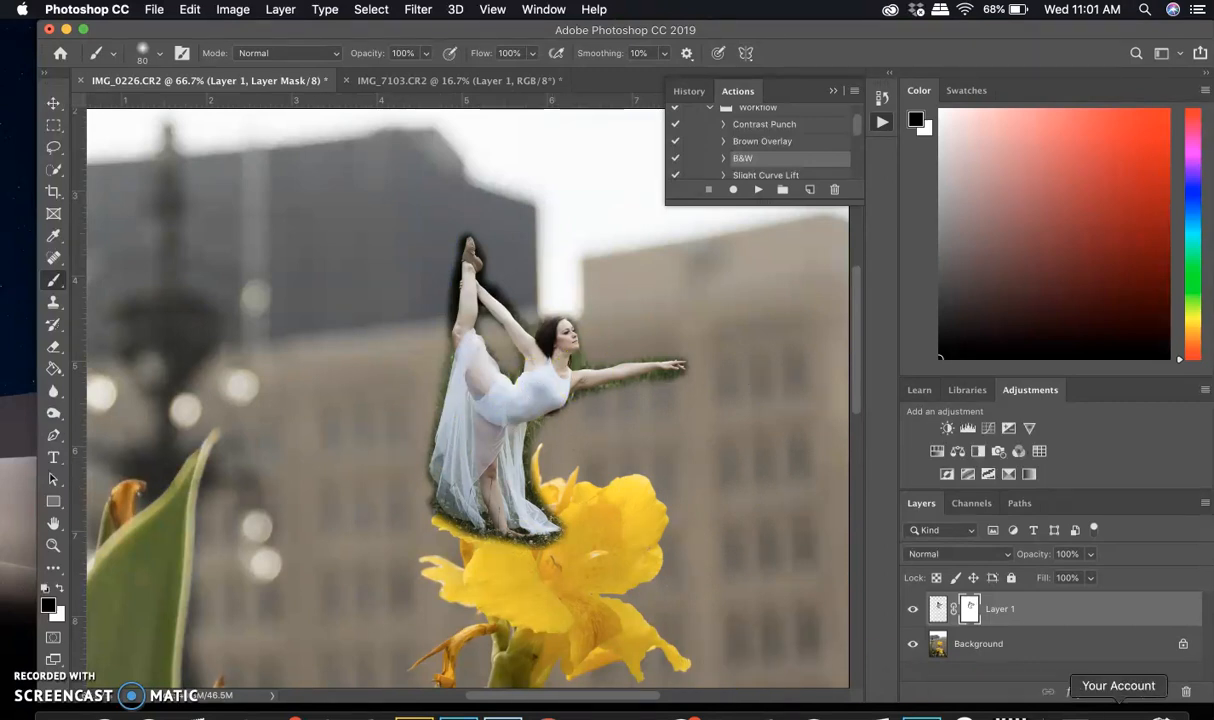
# Try a Hue/Saturation adjustment layer with Hue +5 above the dancer layer, and delete it again
pyautogui.click(938, 608)
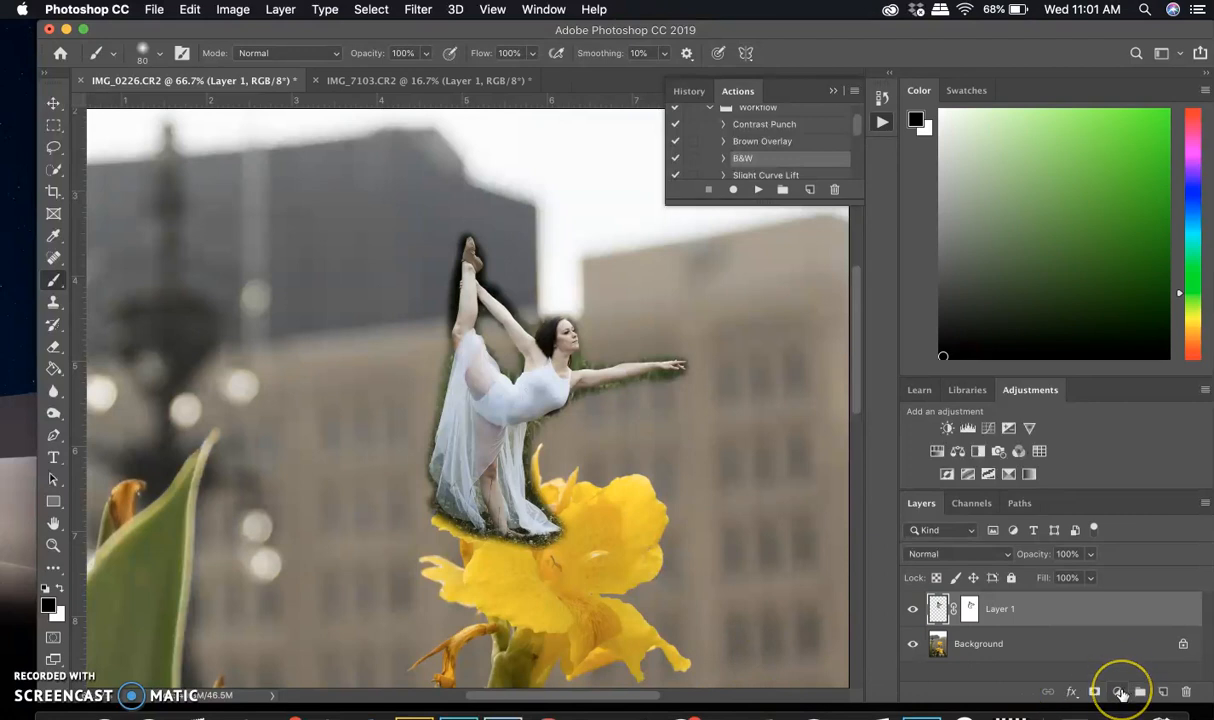
pyautogui.click(1119, 695)
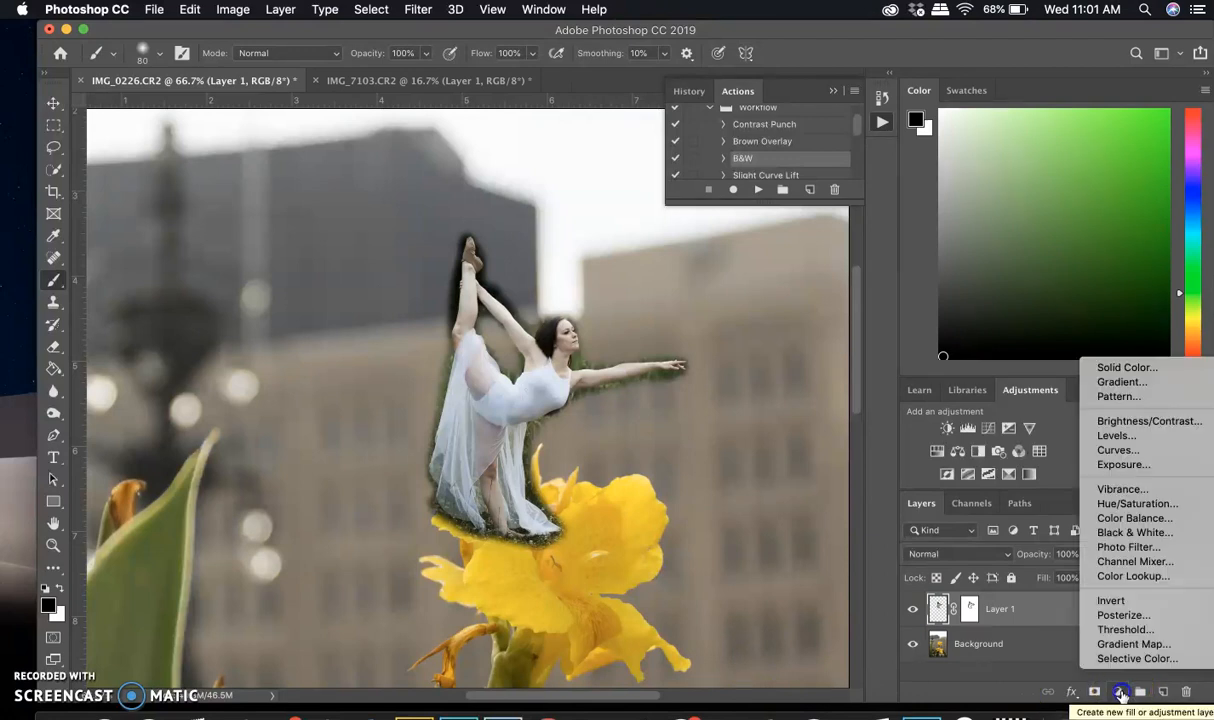
pyautogui.click(1133, 504)
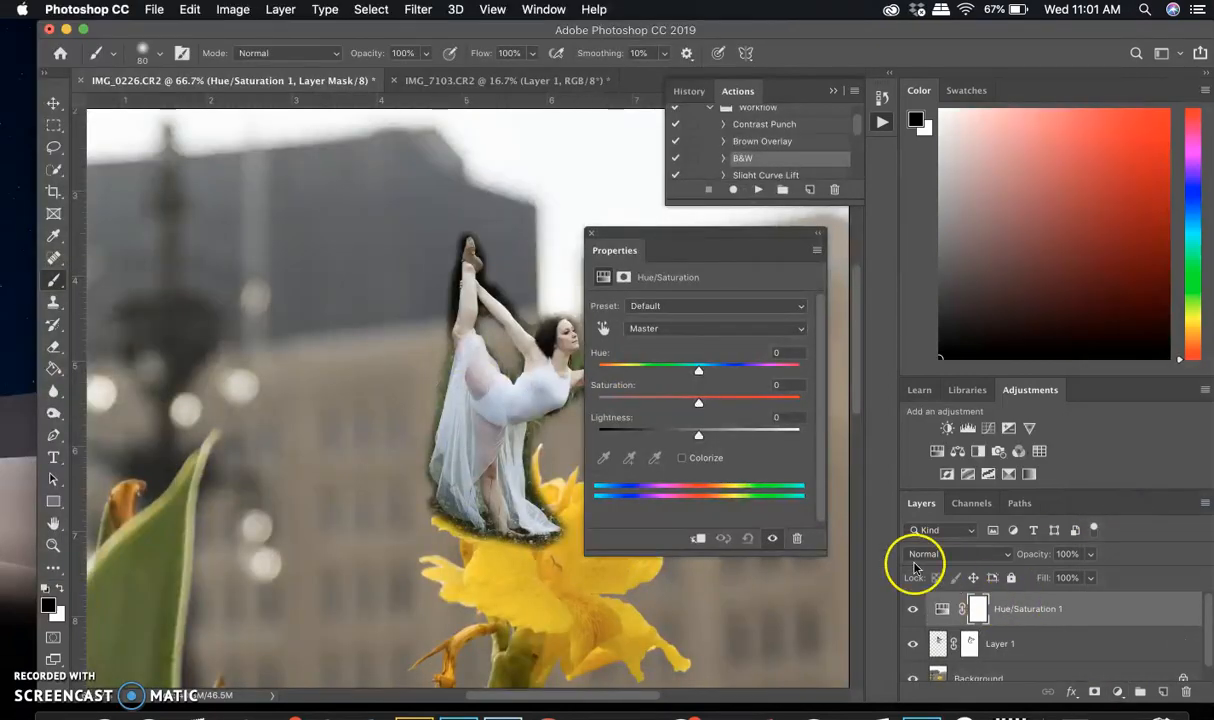
pyautogui.moveTo(698, 370)
pyautogui.mouseDown()
pyautogui.moveTo(721, 372)
pyautogui.moveTo(705, 374)
pyautogui.mouseUp()
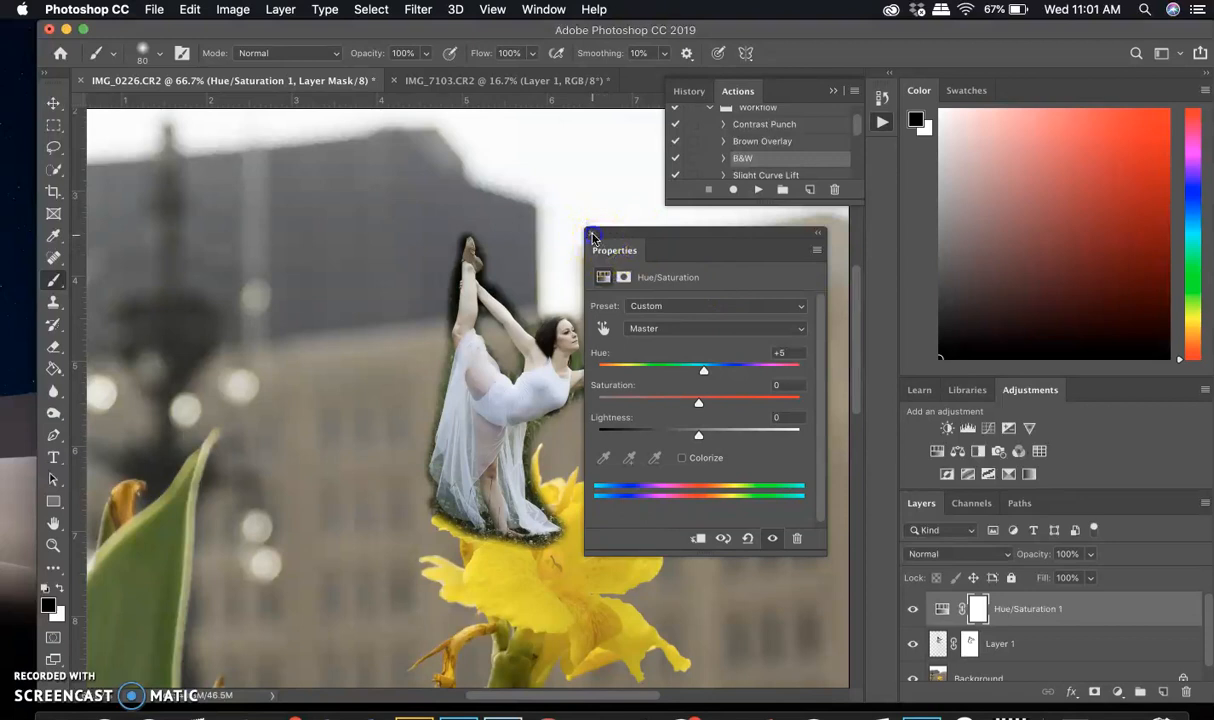
pyautogui.click(592, 237)
pyautogui.moveTo(1112, 608); pyautogui.dragTo(1185, 692)
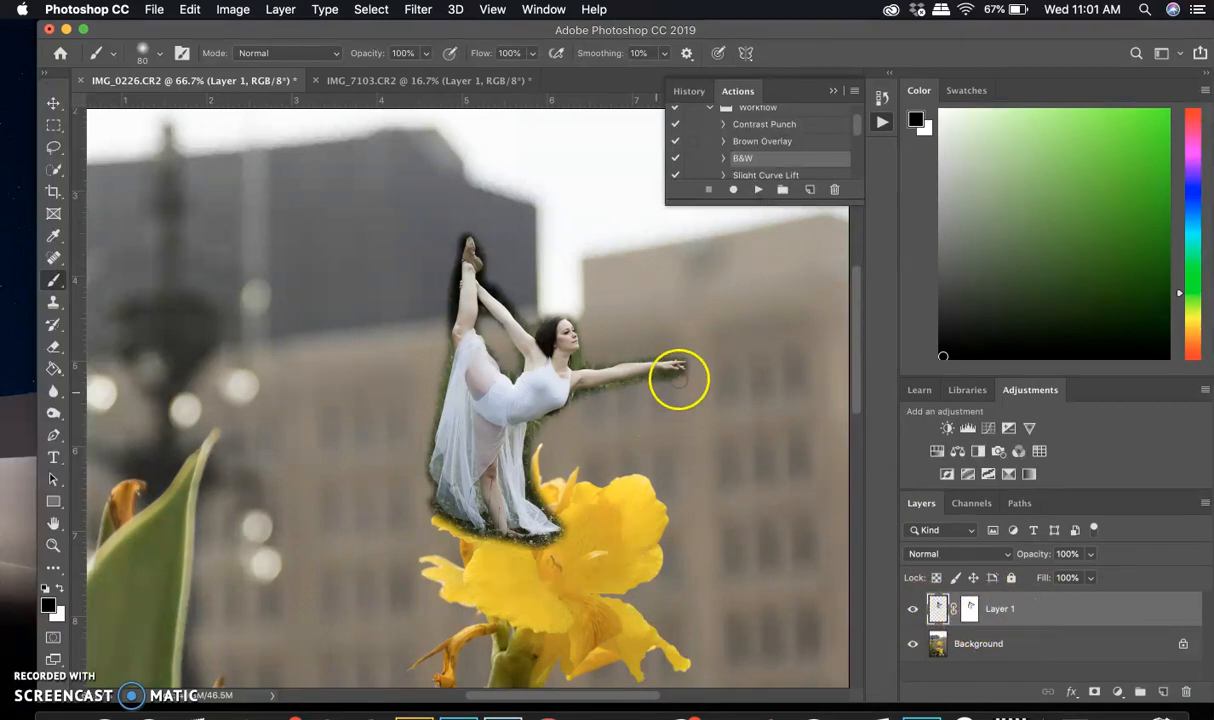
# Try painting black on the dancer layer's image instead of its mask, below her outstretched arm, and undo the strokes
pyautogui.click(657, 381)
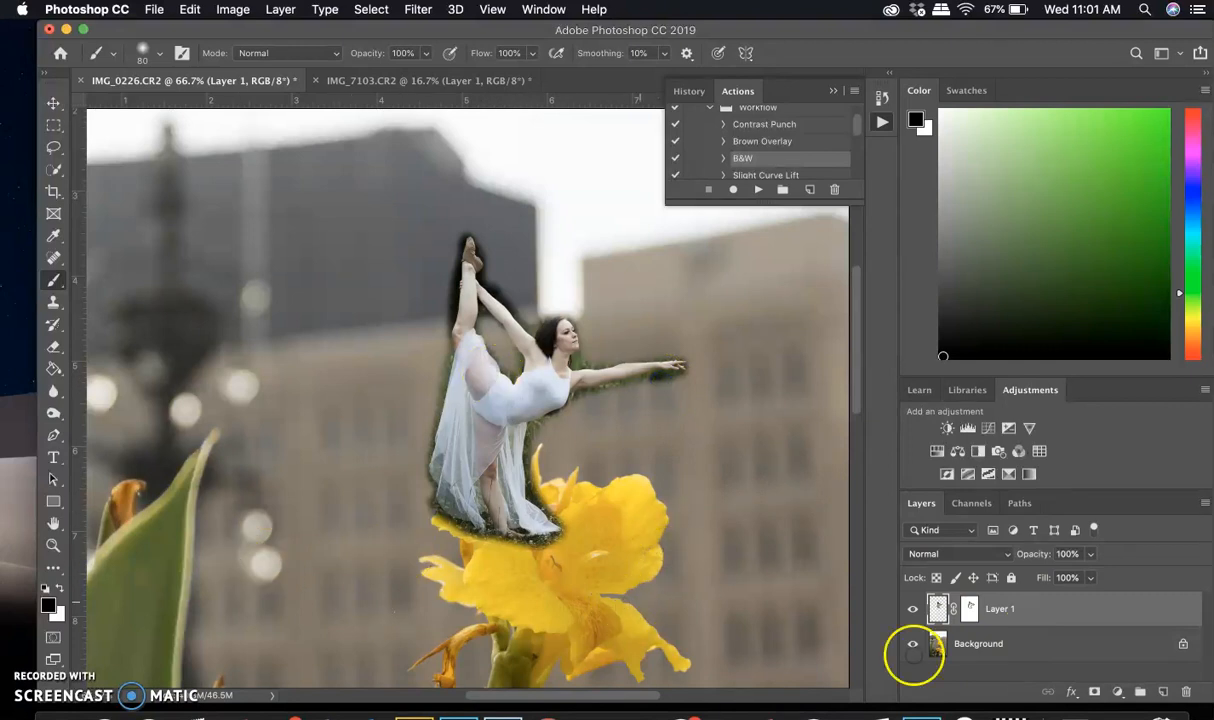
pyautogui.click(655, 378)
pyautogui.moveTo(652, 398); pyautogui.dragTo(666, 432)
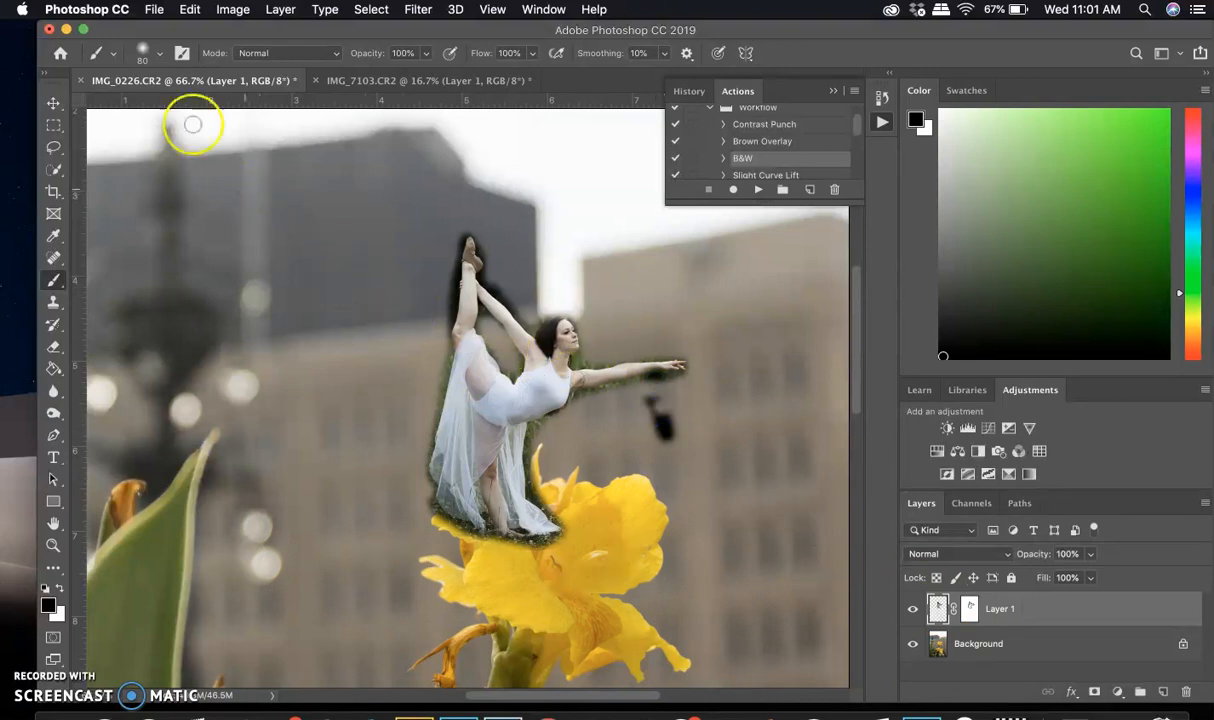
pyautogui.click(189, 9)
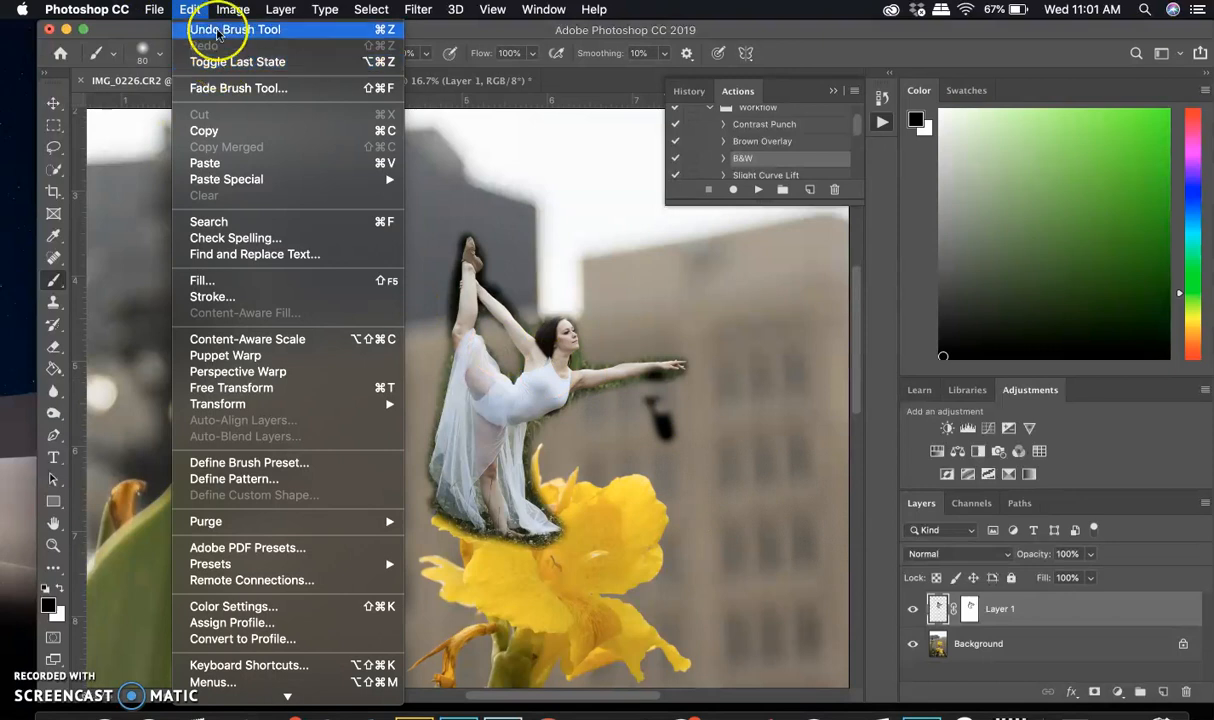
pyautogui.click(216, 31)
pyautogui.click(205, 12)
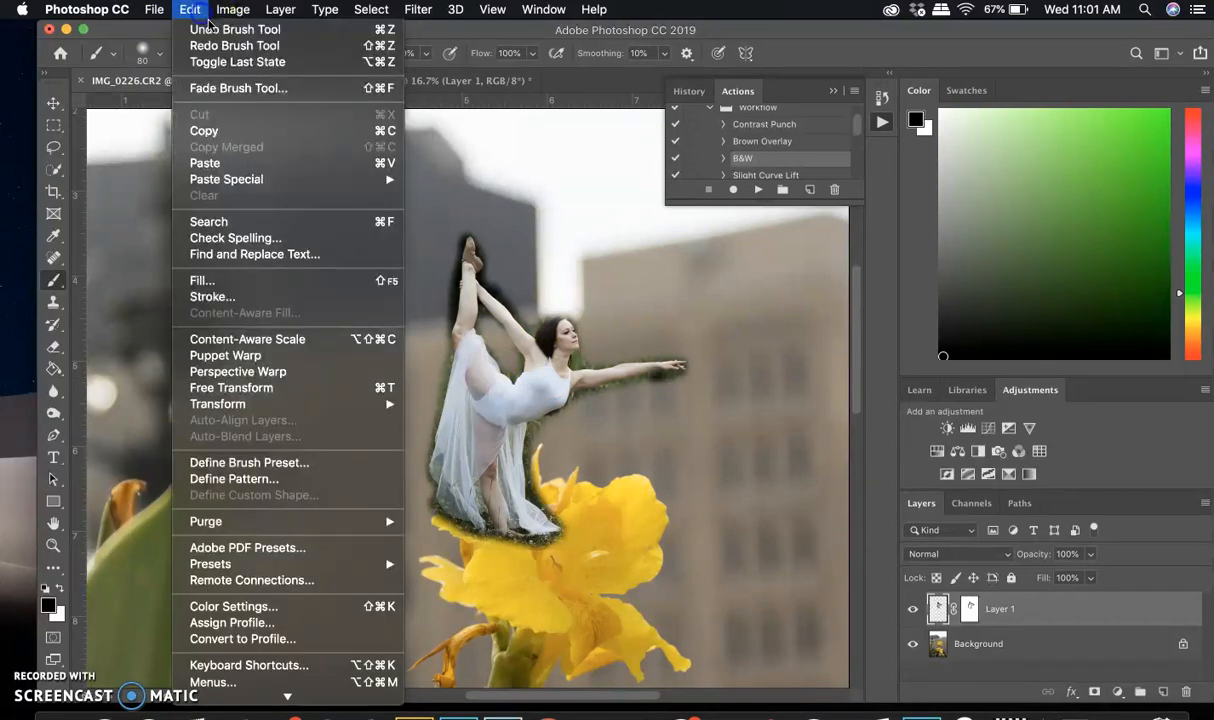
pyautogui.click(222, 30)
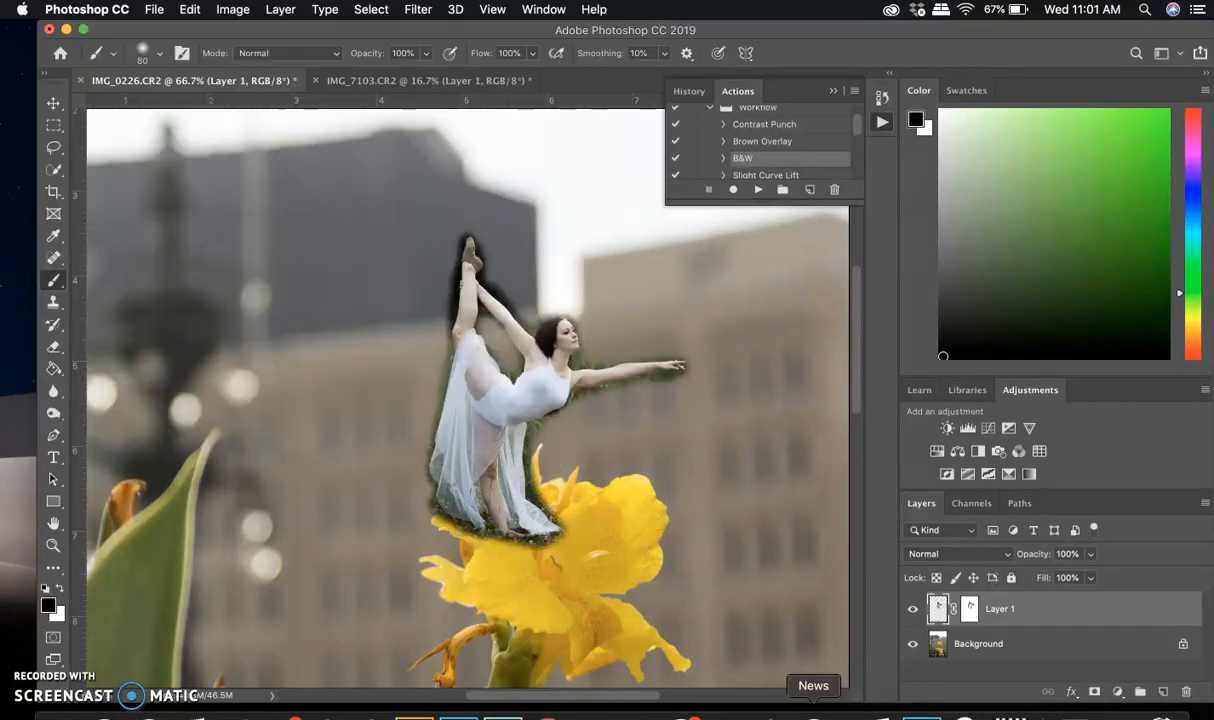
# Make the dancer layer's mask active again in place of its image
pyautogui.click(969, 608)
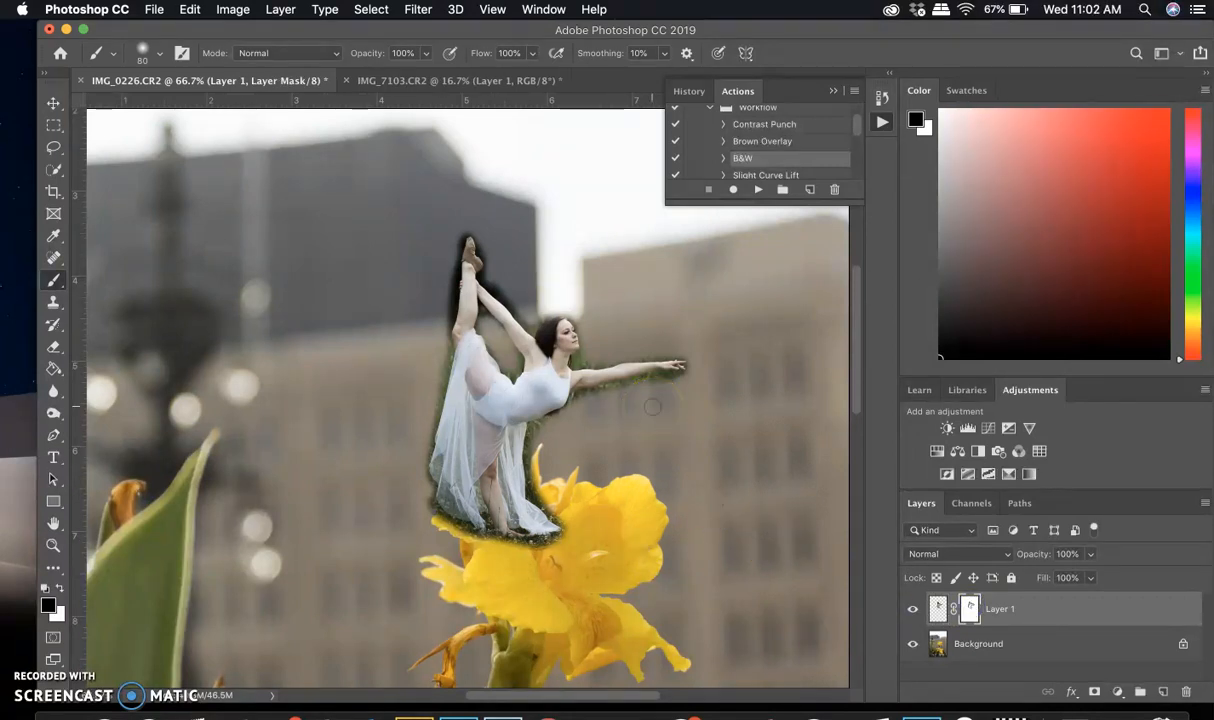
pyautogui.press('super+minus')
pyautogui.press('super+minus')
pyautogui.press('super+minus')
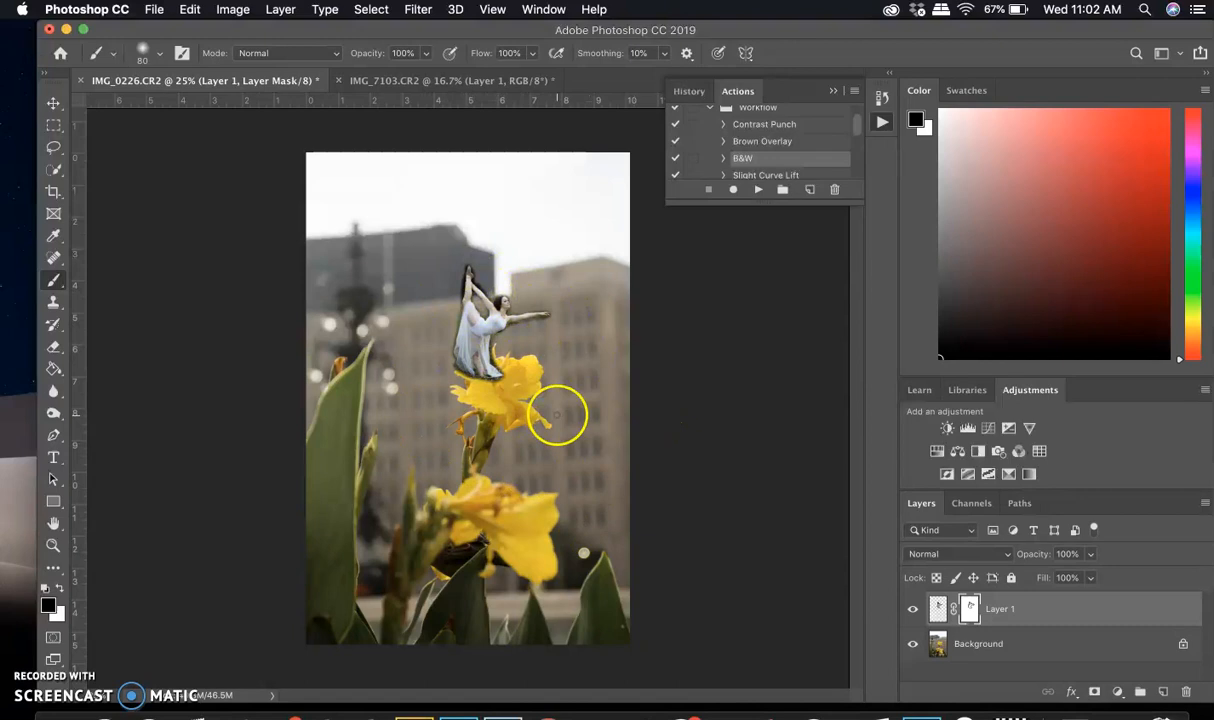
# Try saving the IMG_0226 composite under a different file format and cancel the save
pyautogui.click(153, 10)
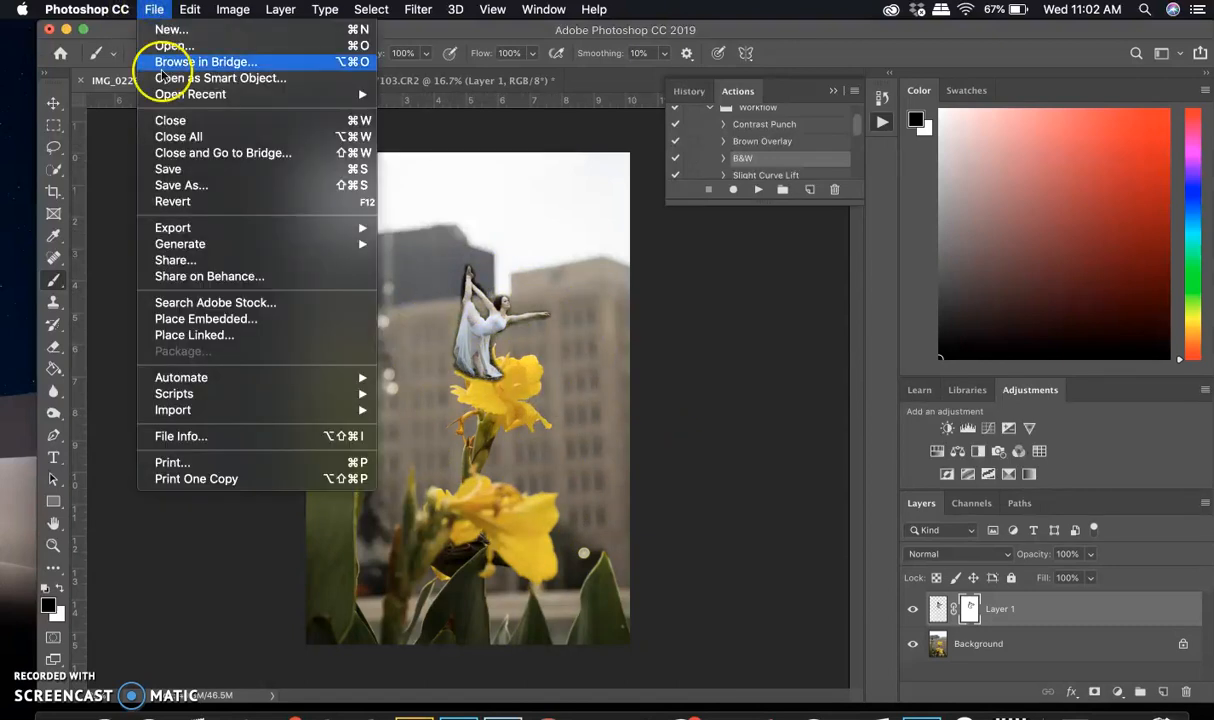
pyautogui.click(180, 188)
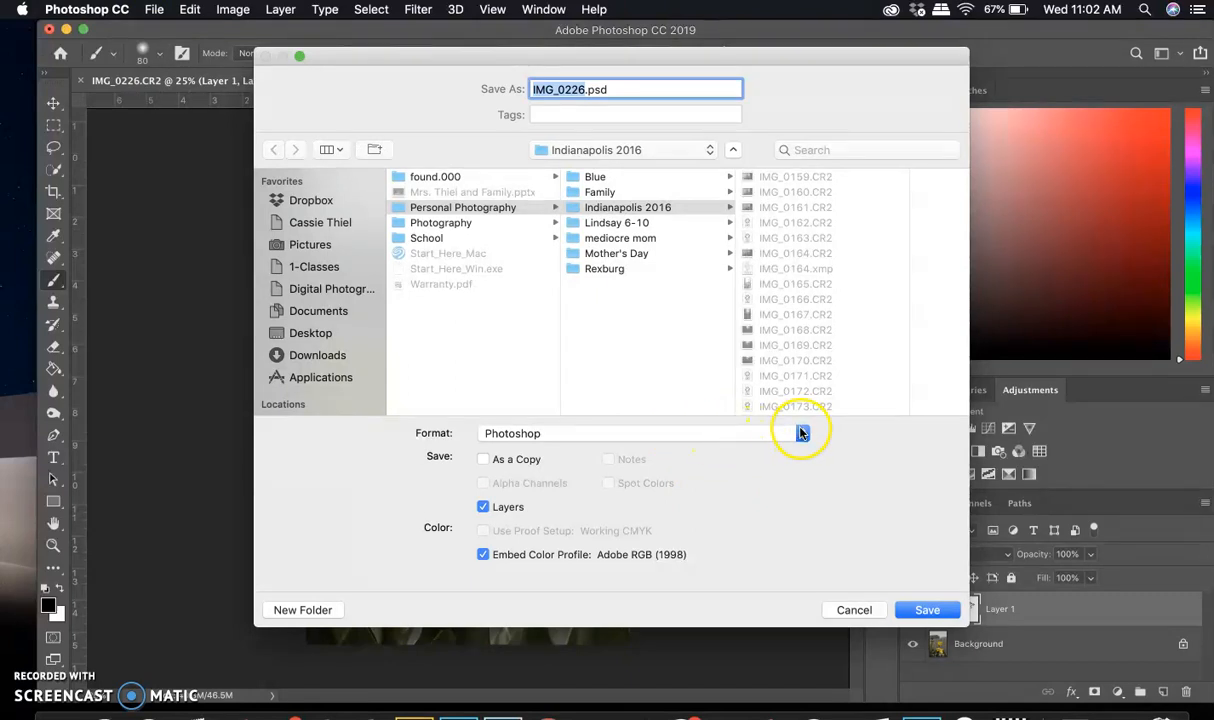
pyautogui.click(801, 432)
pyautogui.click(716, 538)
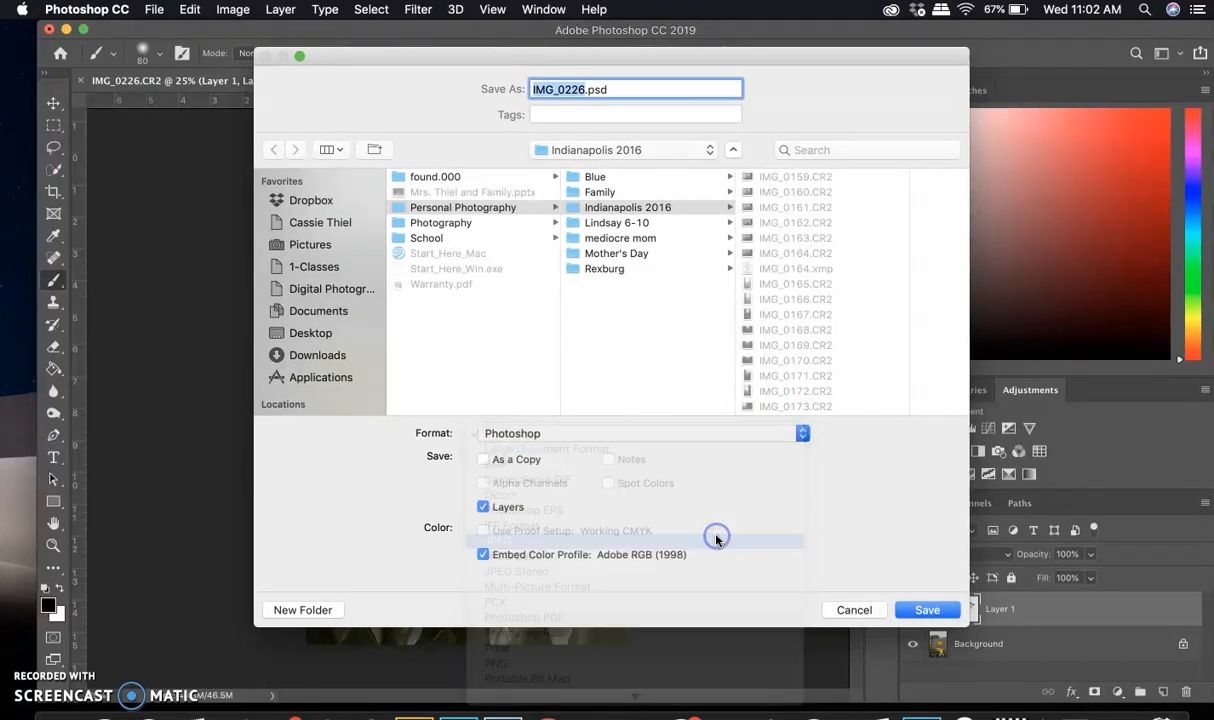
pyautogui.click(868, 608)
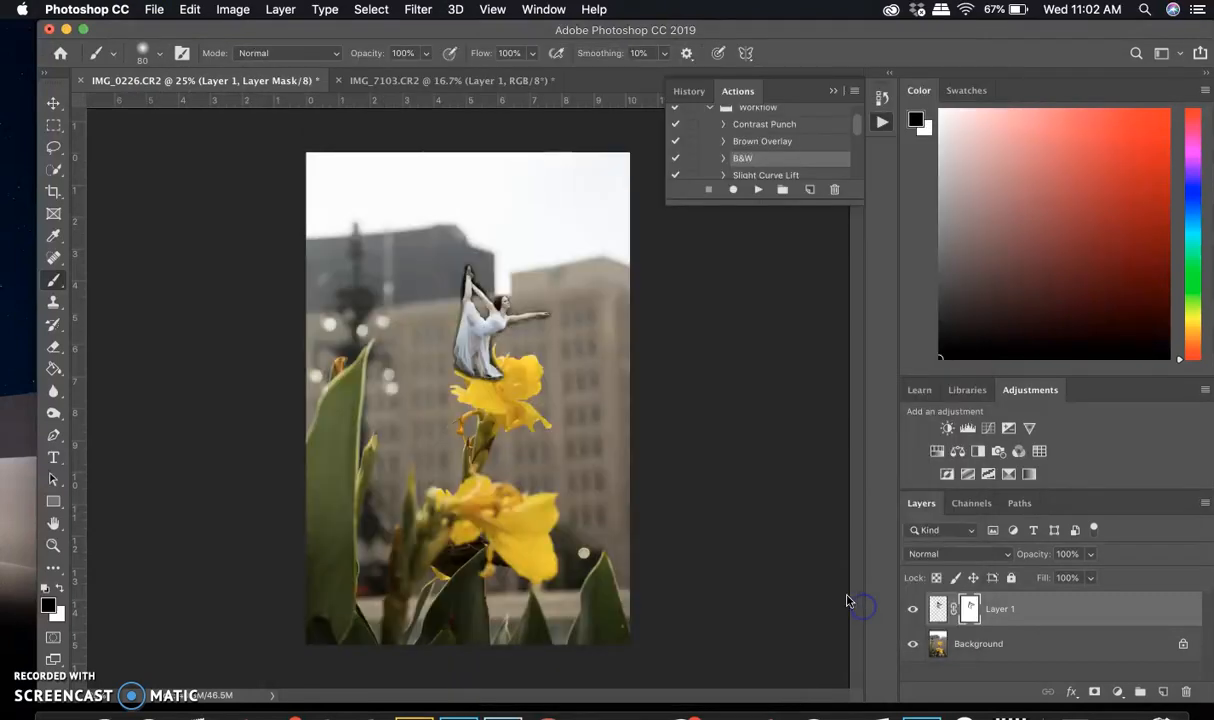